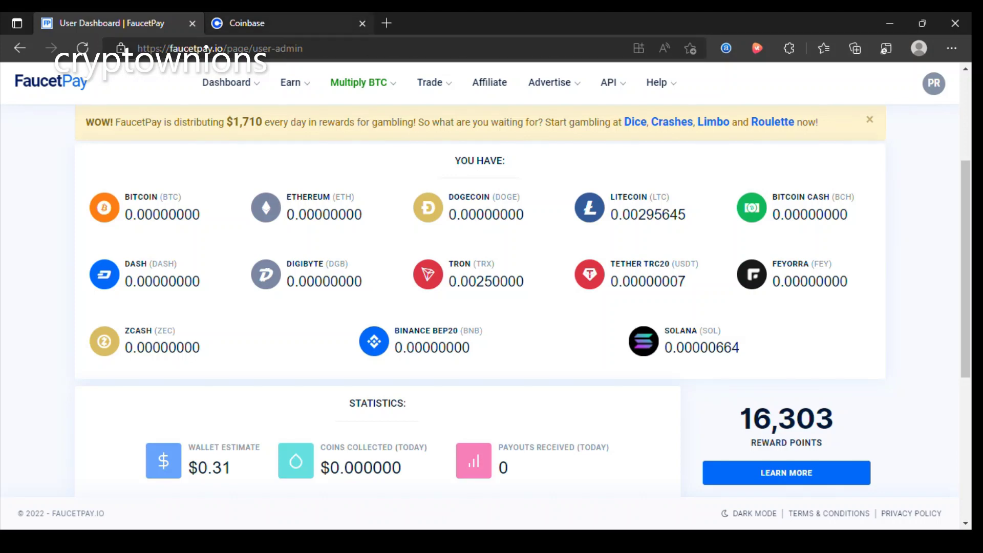
Review the Litecoin balance on FaucetPay against the Coinbase dashboard, ending on Coinbase.
left_click(246, 23)
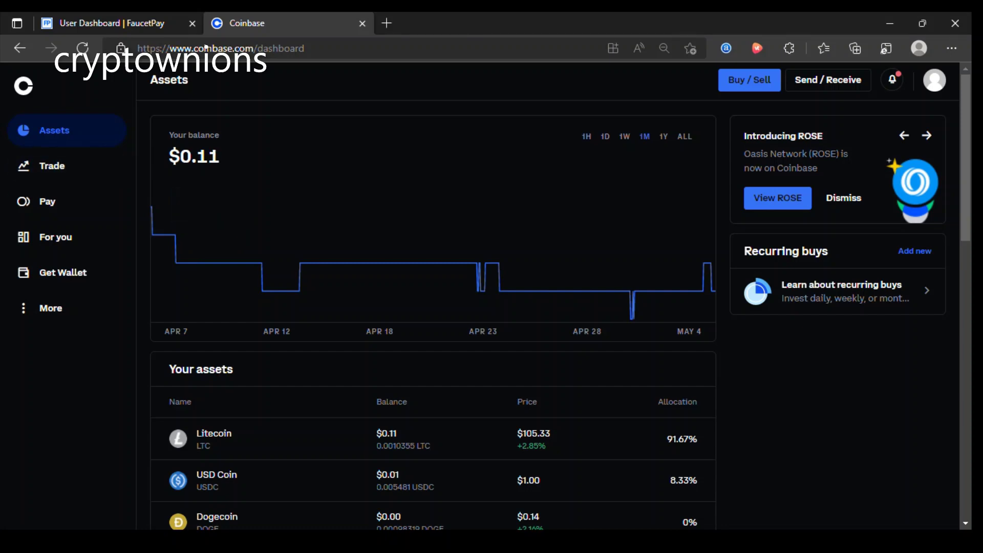
scroll(241, 230, "down", 3)
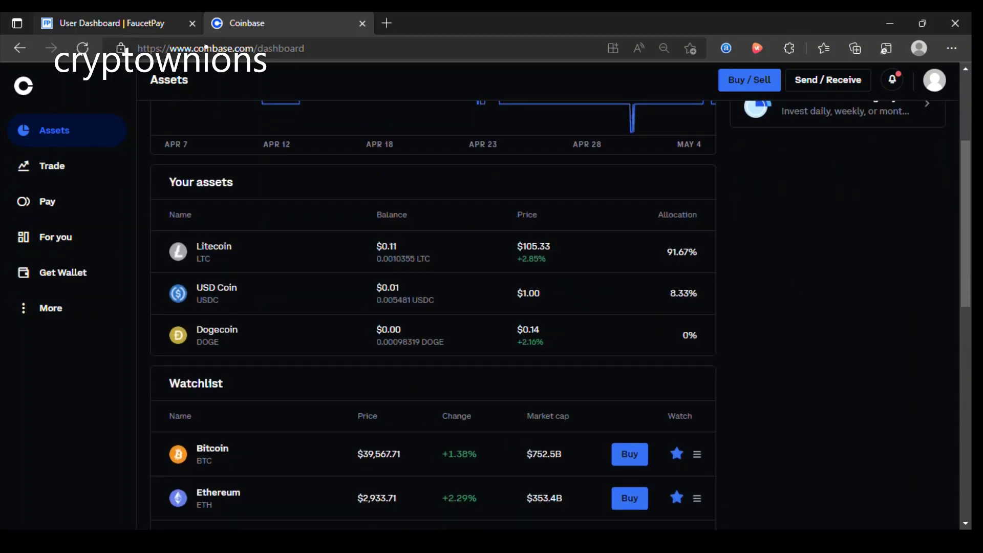
key("ctrl+Tab")
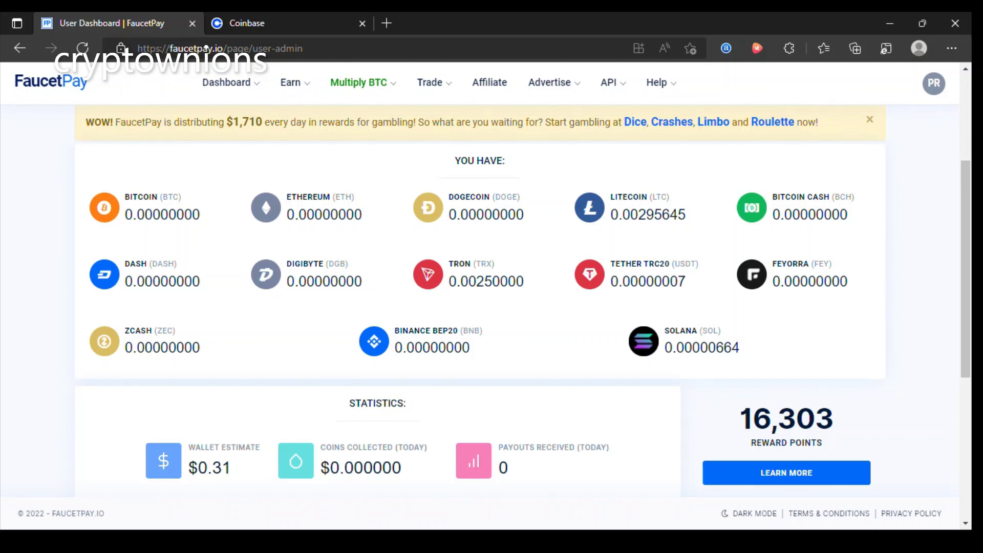
scroll(477, 223, "up", 3)
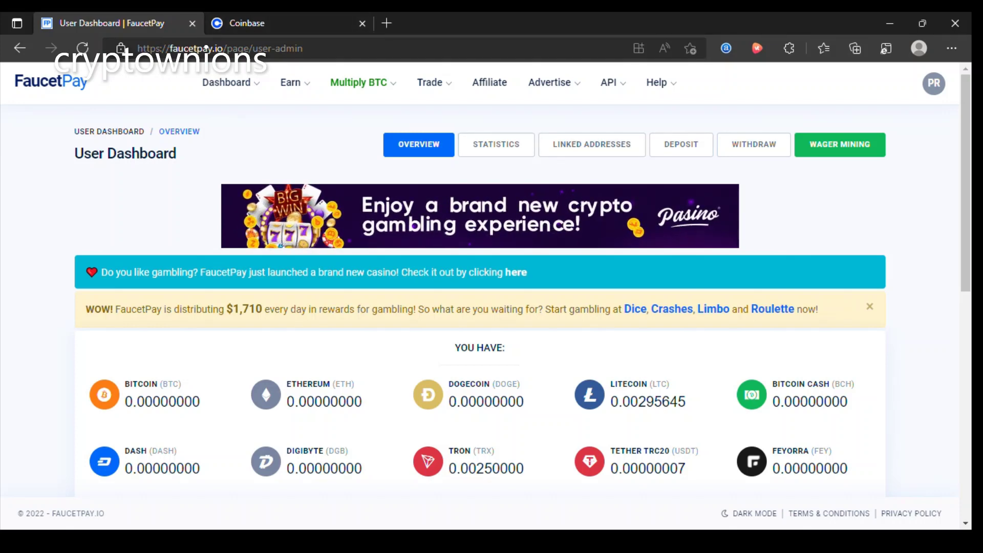
scroll(480, 308, "down", 1)
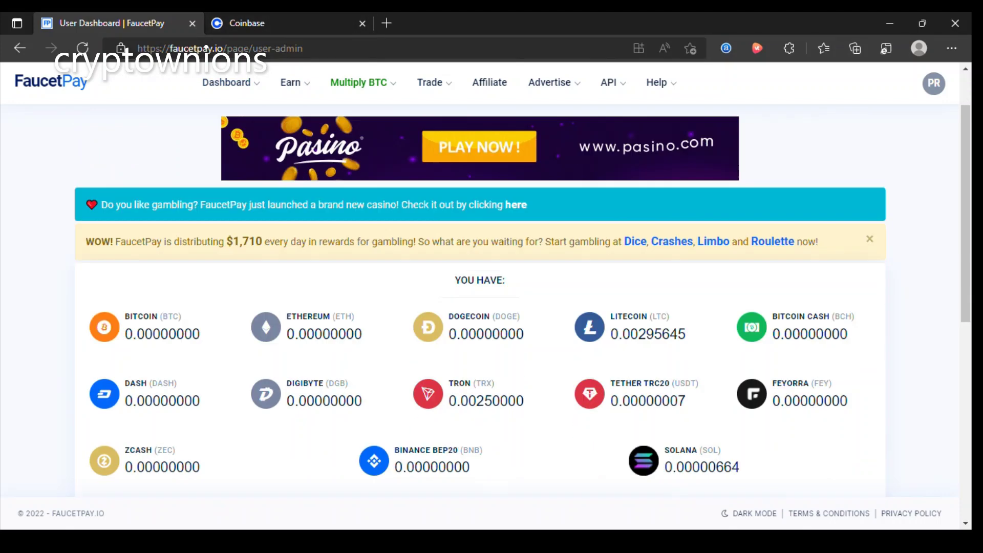
scroll(480, 307, "down", 1)
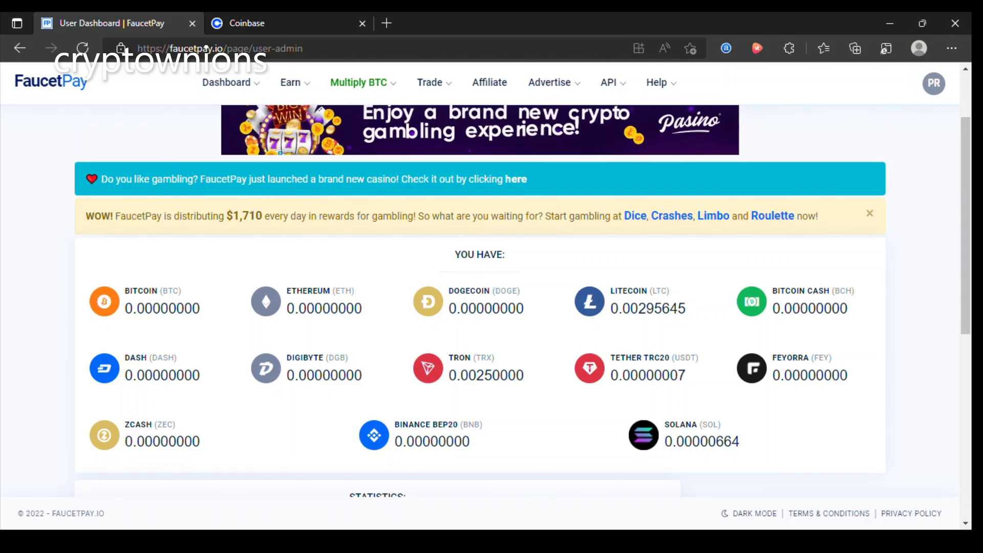
key("ctrl+Tab")
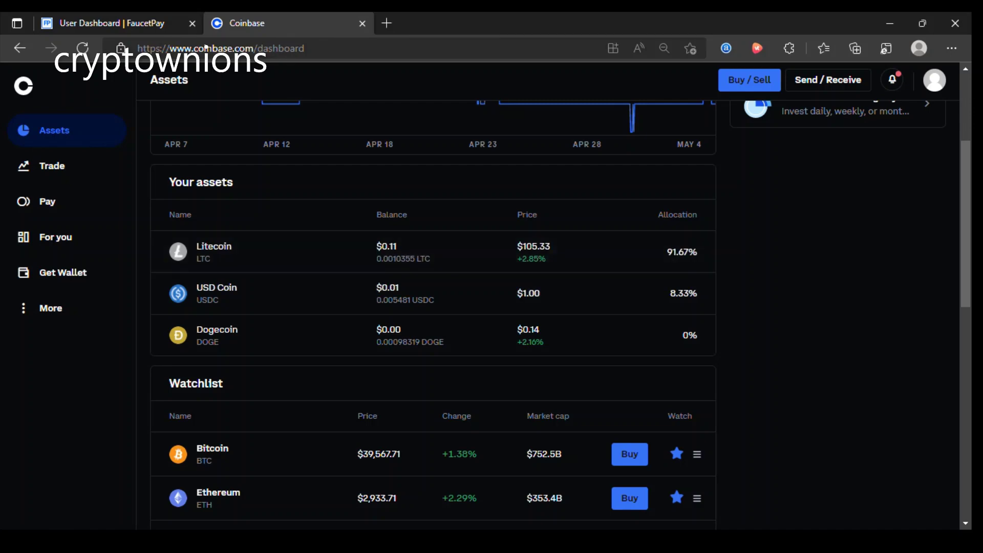
scroll(433, 307, "up", 3)
Open Coinbase Settings from the avatar menu and show the Crypto addresses list.
left_click(934, 80)
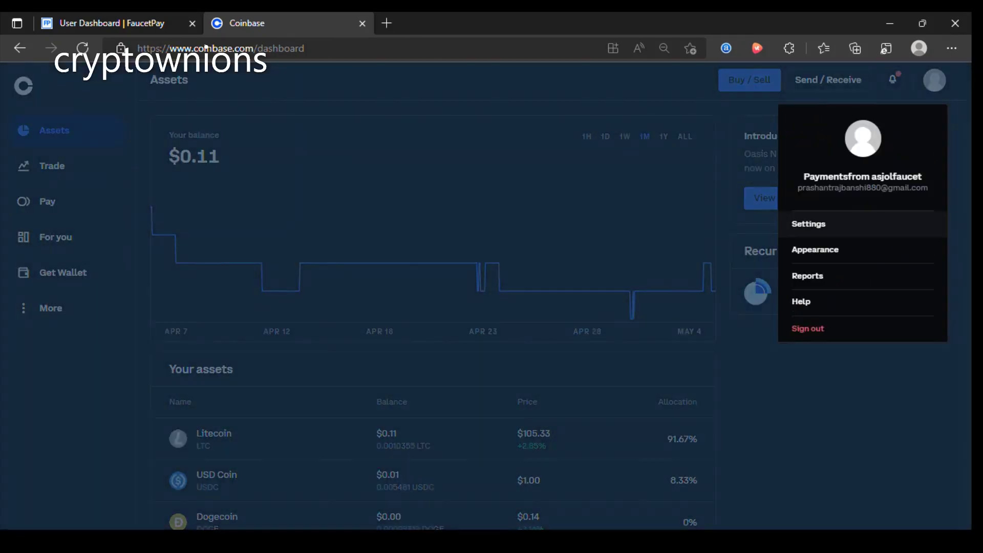
left_click(799, 222)
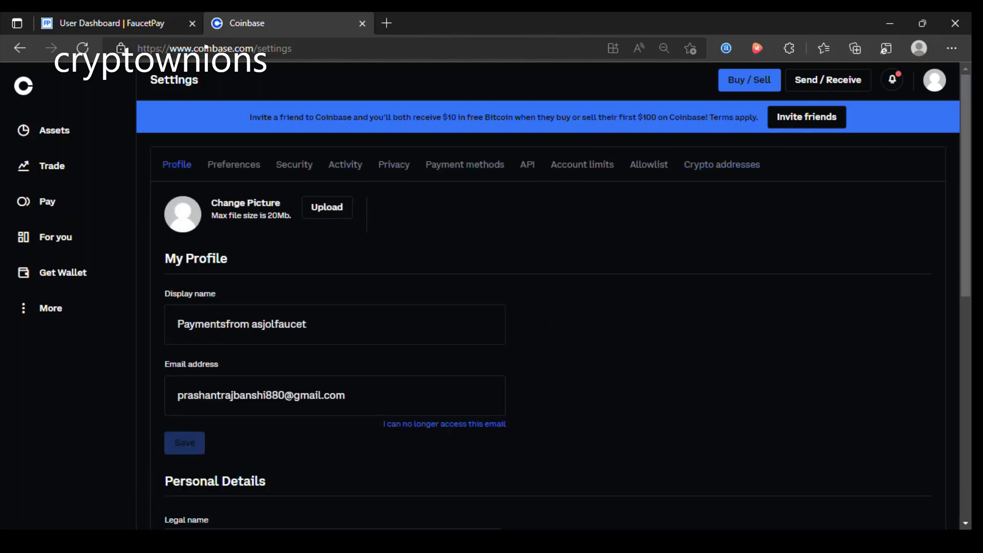
left_click(722, 165)
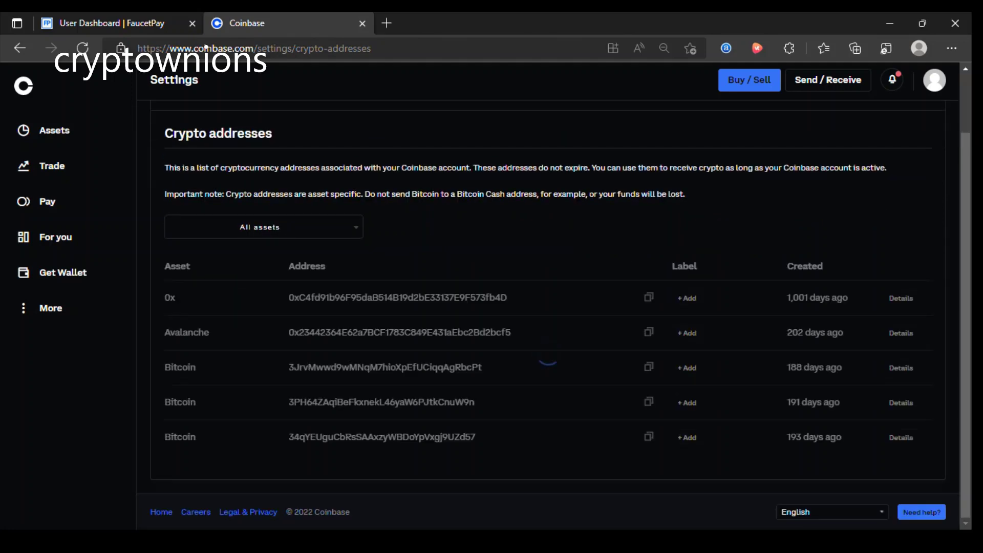
scroll(568, 312, "down", 10)
scroll(568, 311, "down", 5)
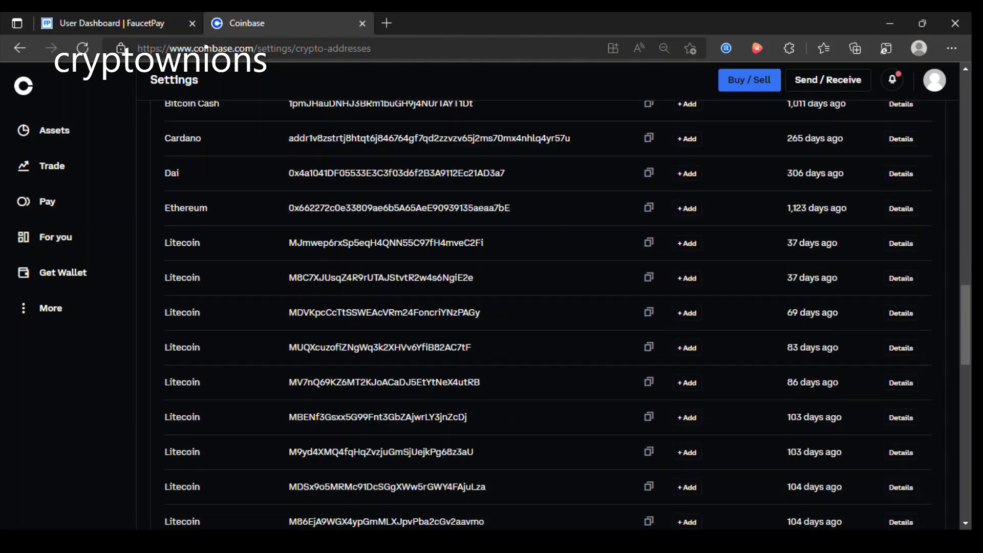
scroll(567, 315, "down", 5)
scroll(568, 315, "up", 2)
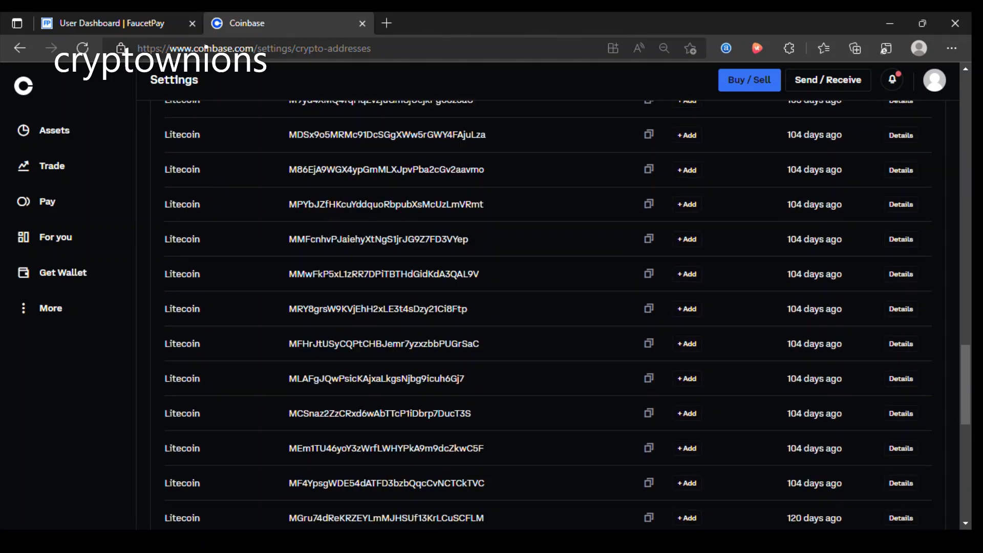
scroll(567, 315, "up", 1)
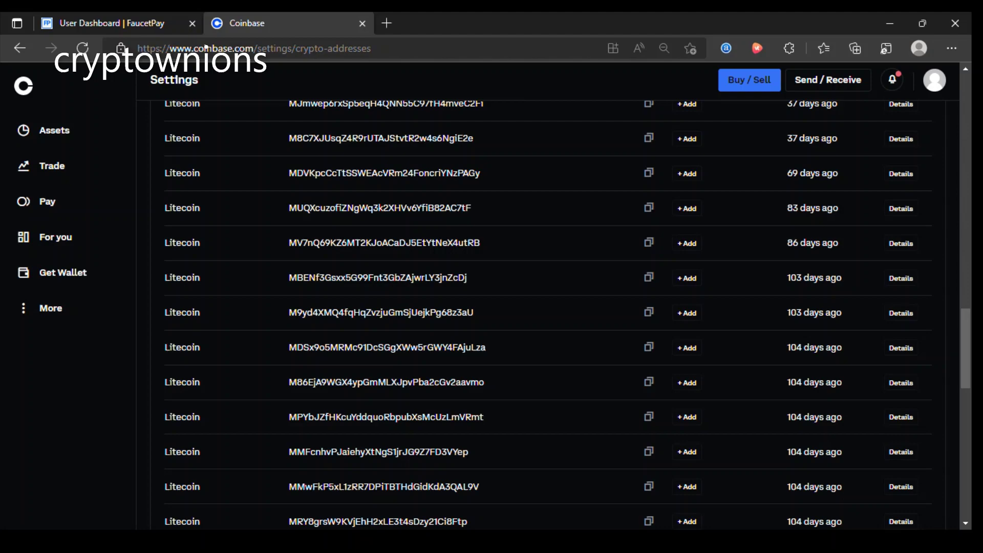
scroll(568, 315, "up", 1)
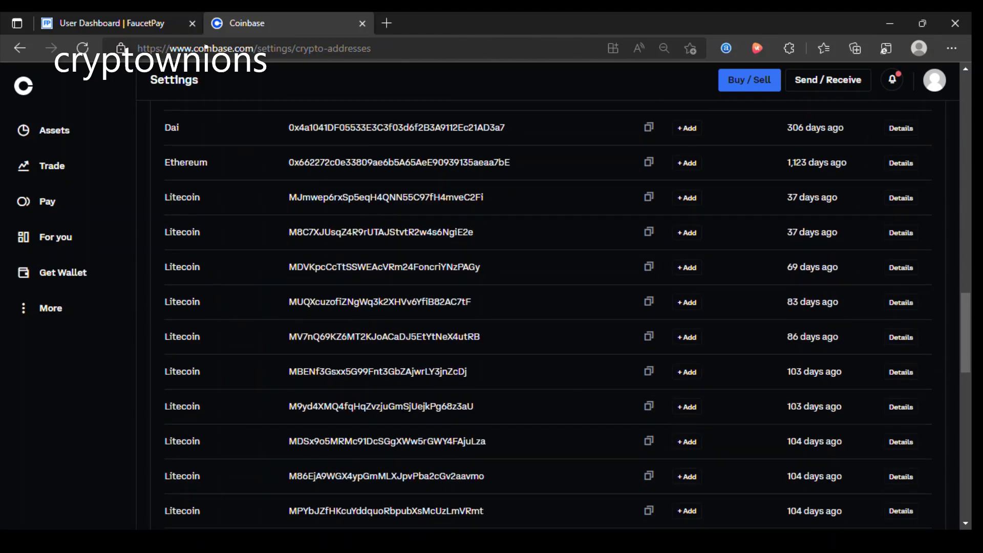
scroll(568, 314, "down", 2)
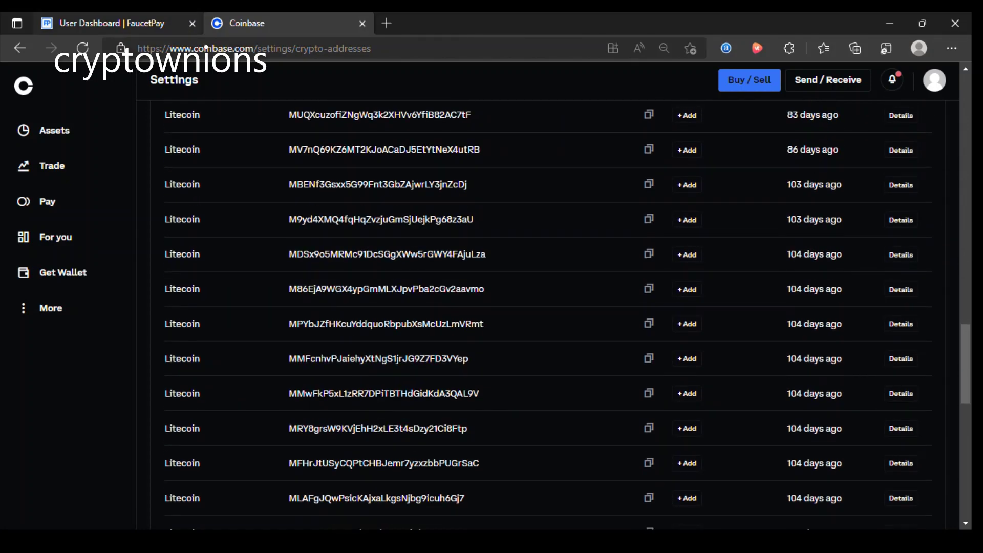
Choose Litecoin as the FaucetPay normal withdrawal coin, then return to Coinbase's addresses.
left_click(154, 24)
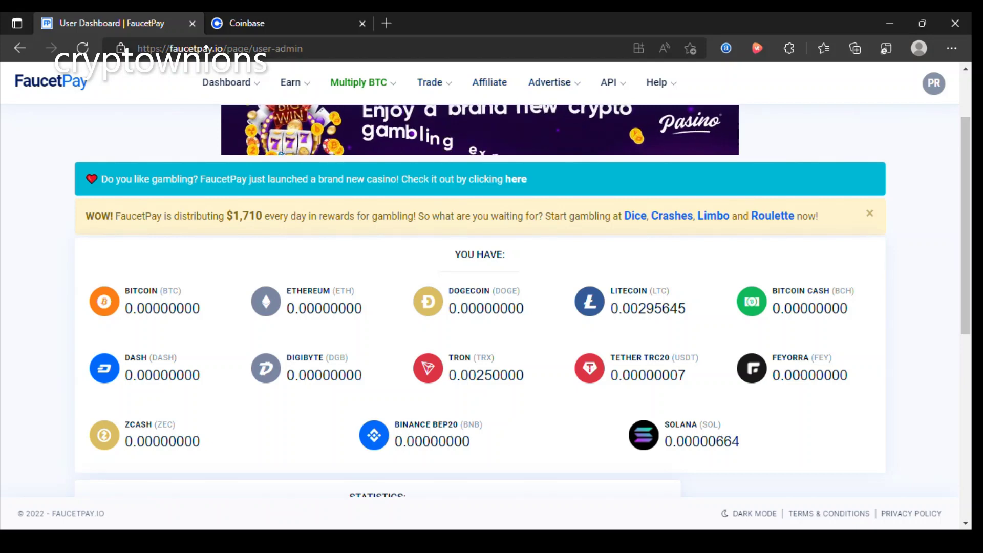
scroll(491, 308, "up", 1)
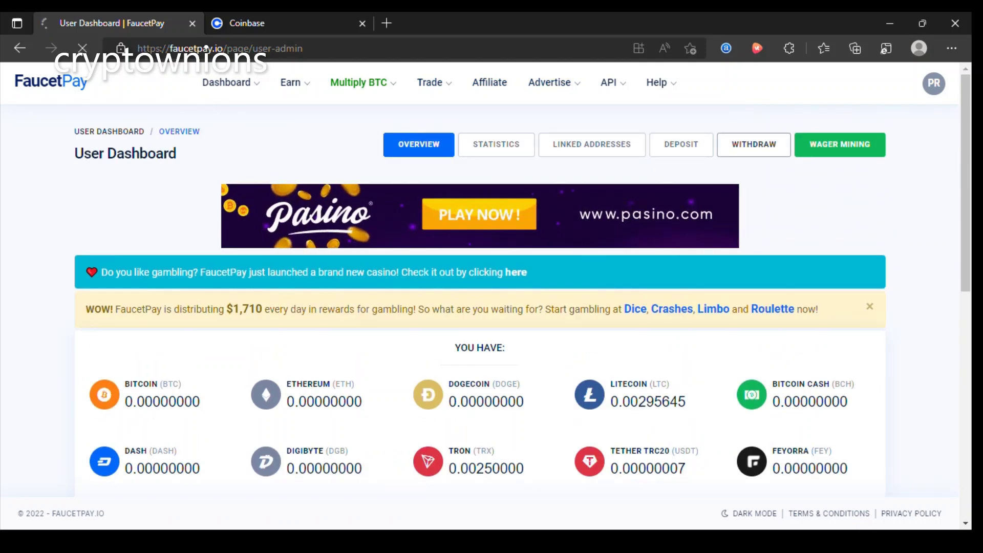
left_click(754, 144)
scroll(492, 308, "down", 3)
scroll(492, 308, "down", 1)
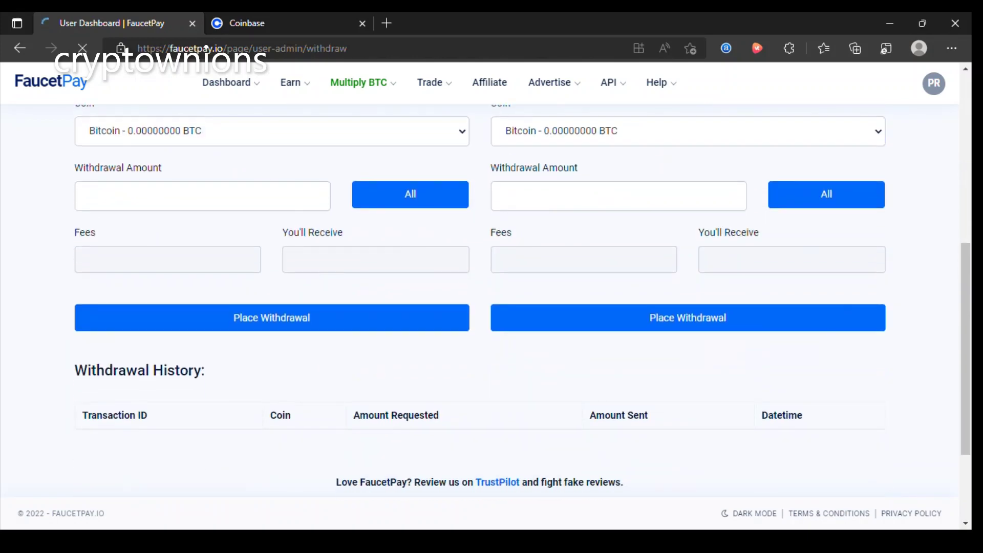
scroll(492, 307, "up", 1)
key("Tab")
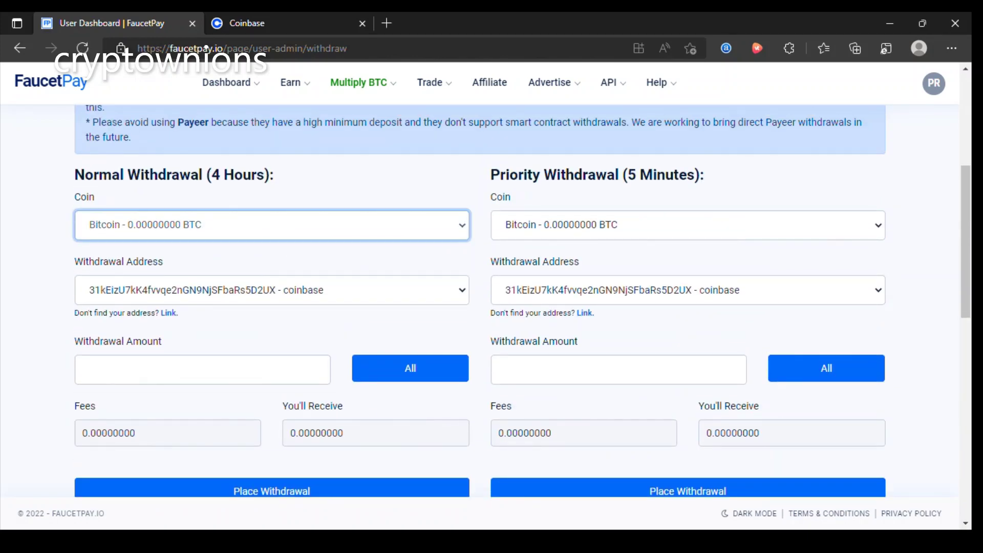
key("Down")
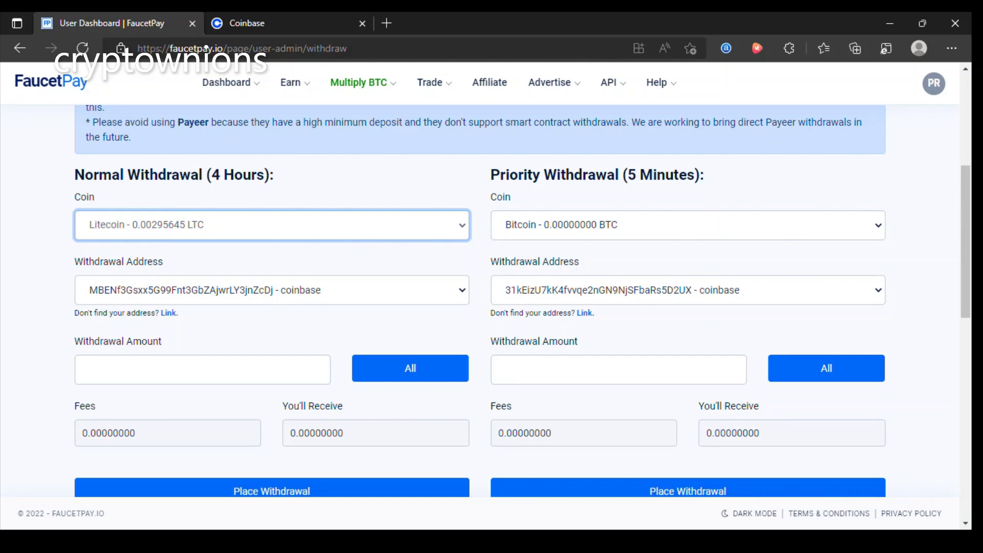
left_click(246, 23)
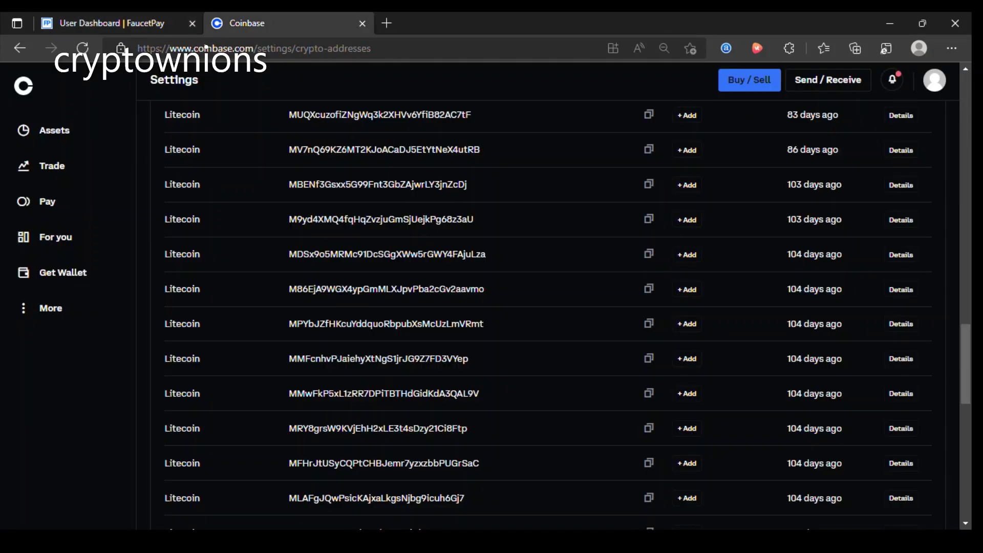
scroll(553, 315, "up", 2)
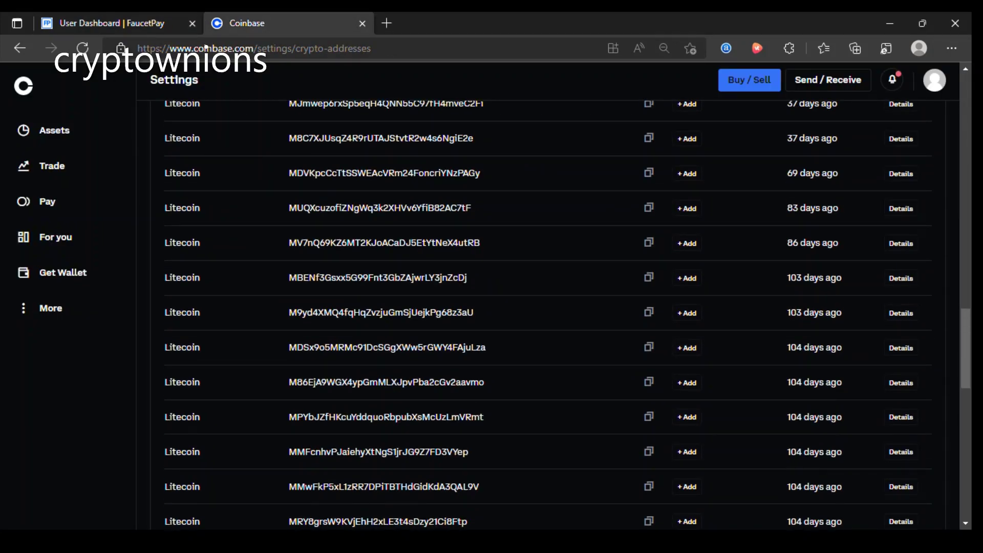
left_click(649, 277)
left_click_drag(467, 277, 290, 278)
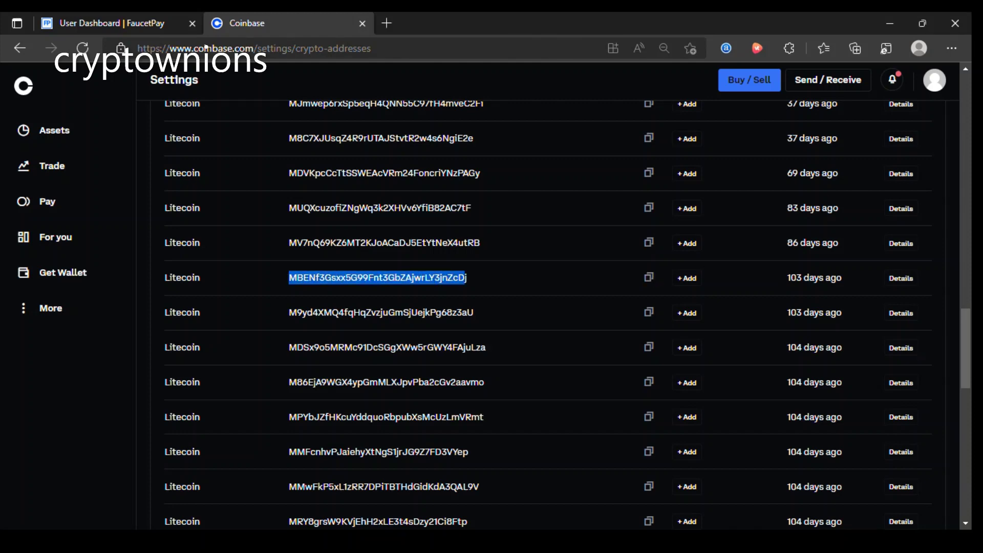
left_click_drag(467, 277, 289, 277)
left_click(289, 277)
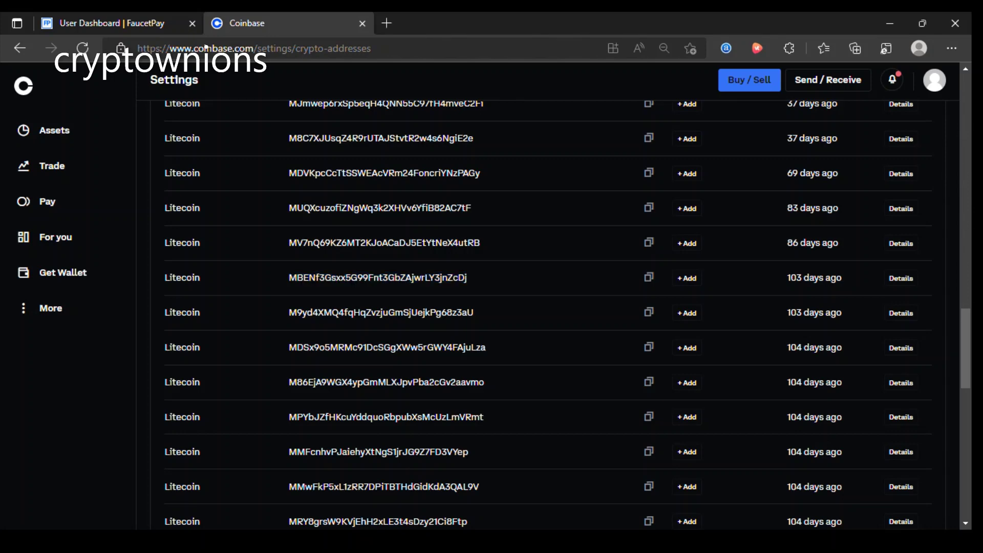
left_click_drag(467, 278, 289, 277)
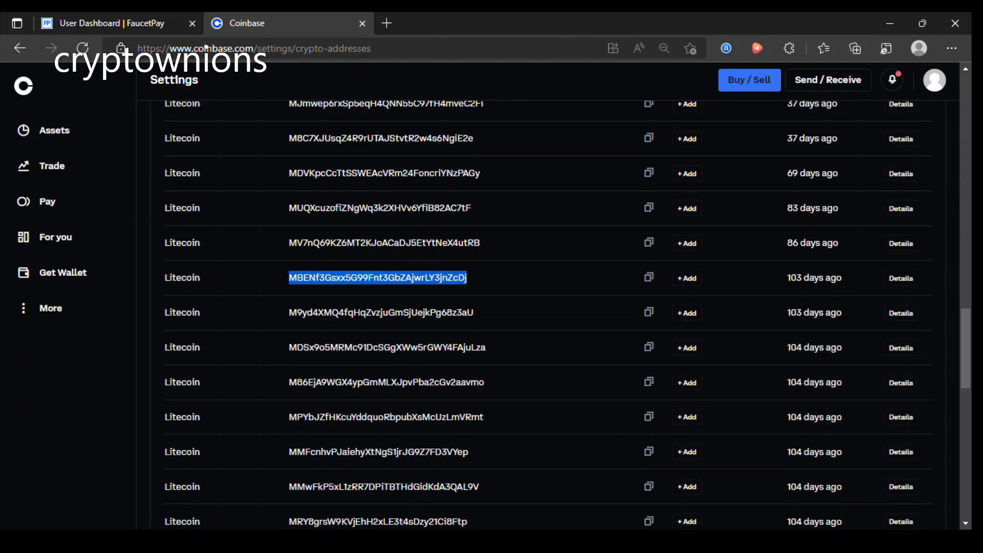
key("ctrl+shift+Tab")
scroll(491, 307, "down", 1)
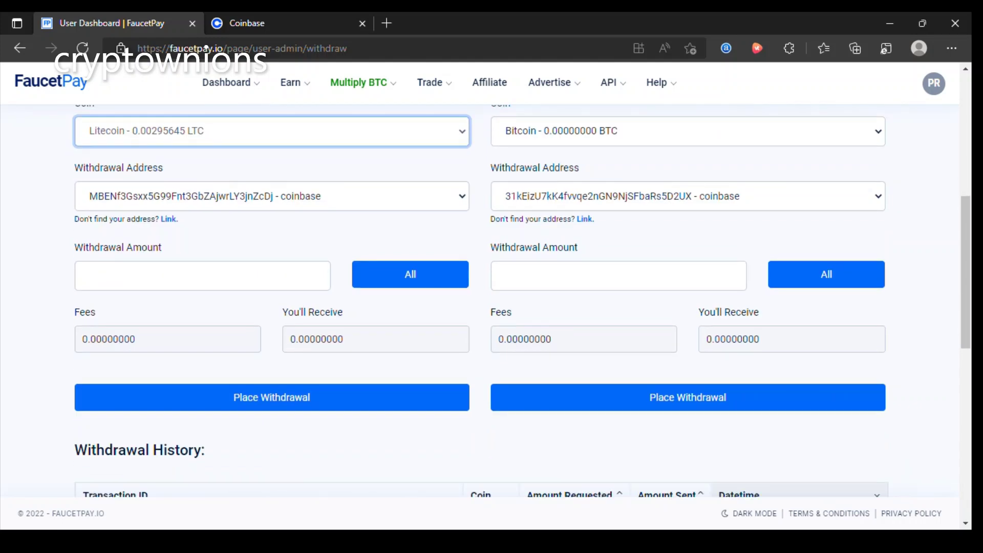
Set the full 0.00295645 LTC withdrawal amount and check the fee and 0.00290645 LTC received.
left_click(410, 274)
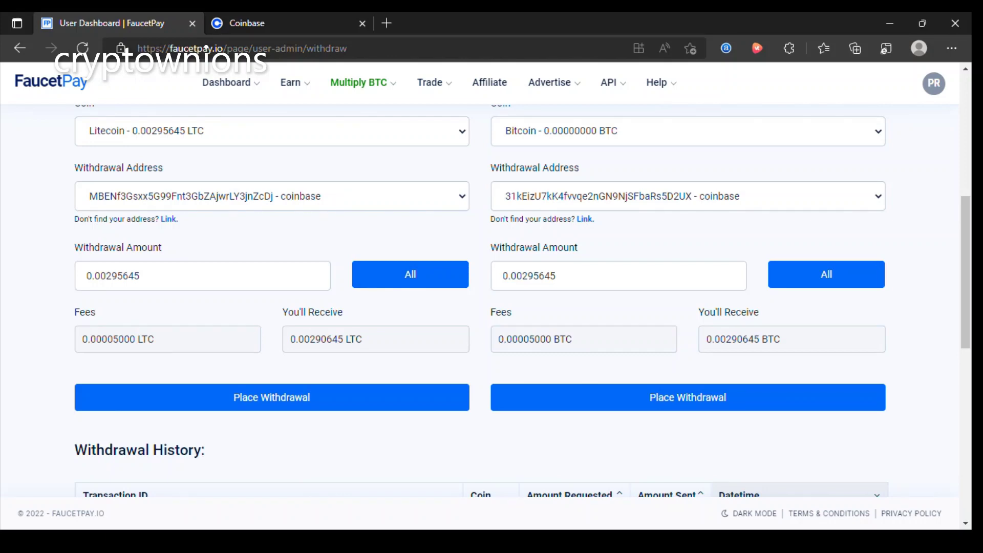
scroll(491, 308, "up", 2)
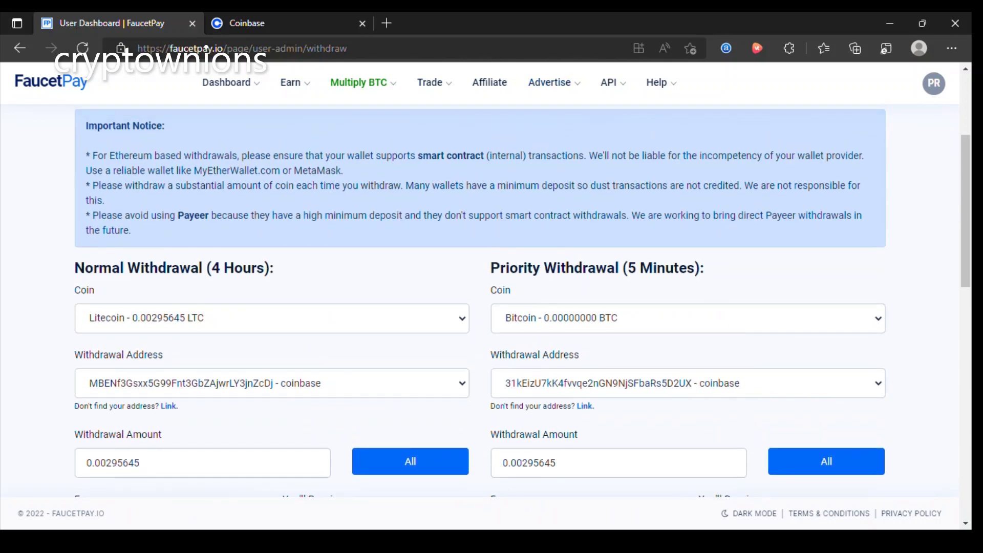
scroll(491, 307, "down", 2)
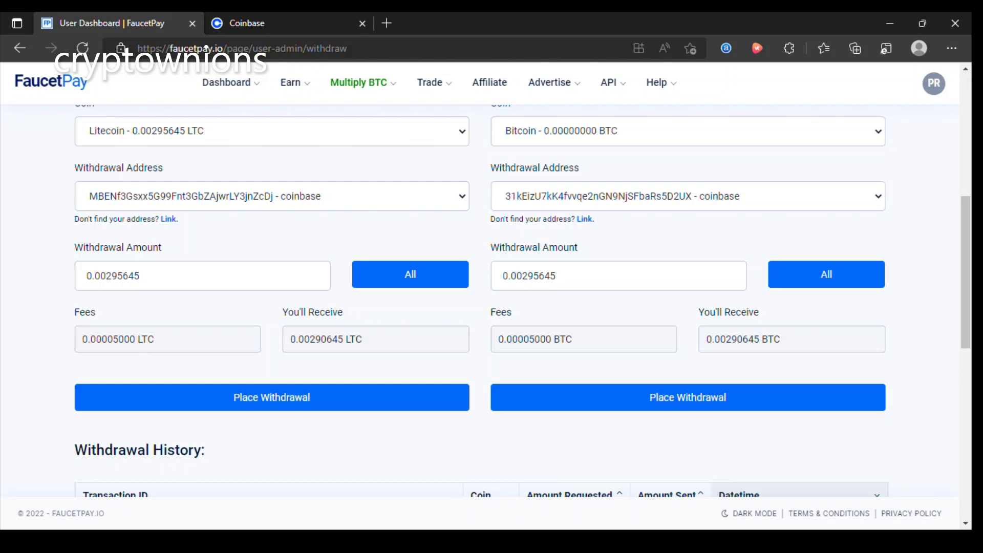
scroll(492, 308, "up", 1)
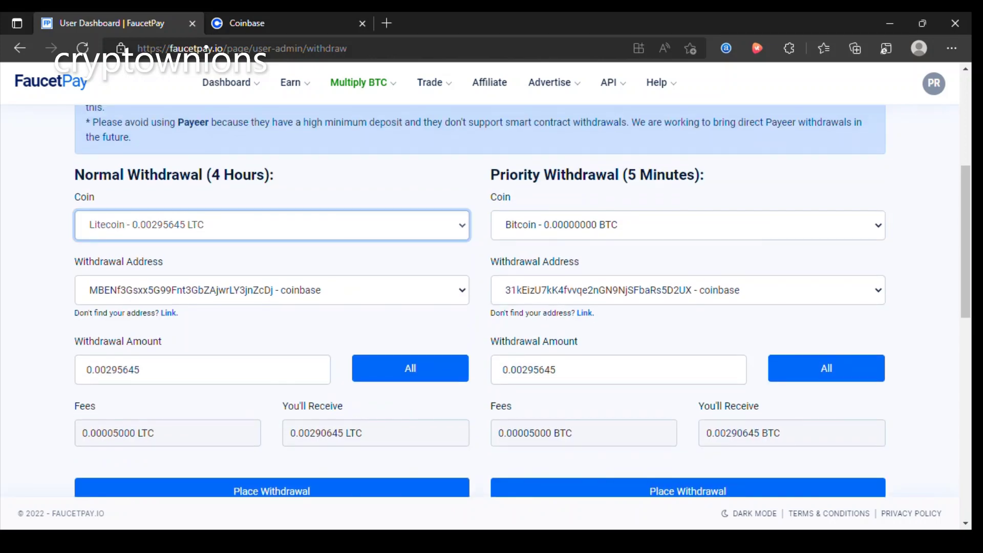
scroll(492, 308, "down", 3)
scroll(492, 307, "up", 1)
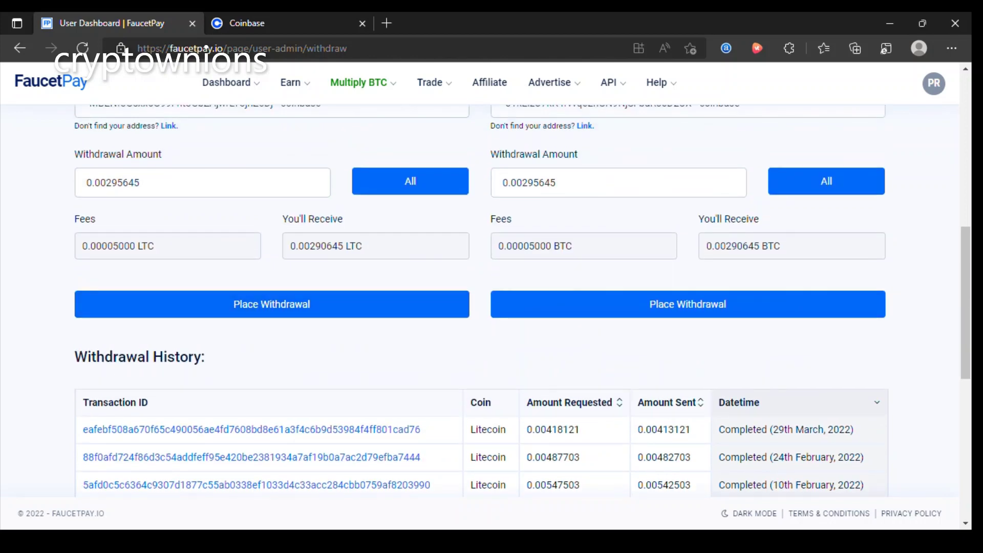
scroll(492, 308, "up", 1)
scroll(492, 307, "down", 1)
left_click_drag(86, 183, 140, 183)
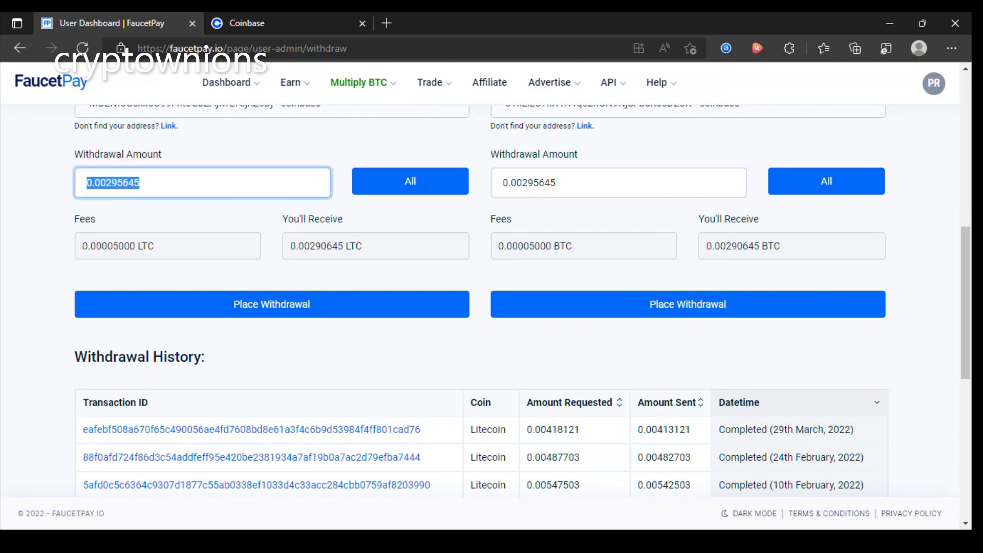
scroll(492, 308, "down", 1)
scroll(492, 307, "up", 1)
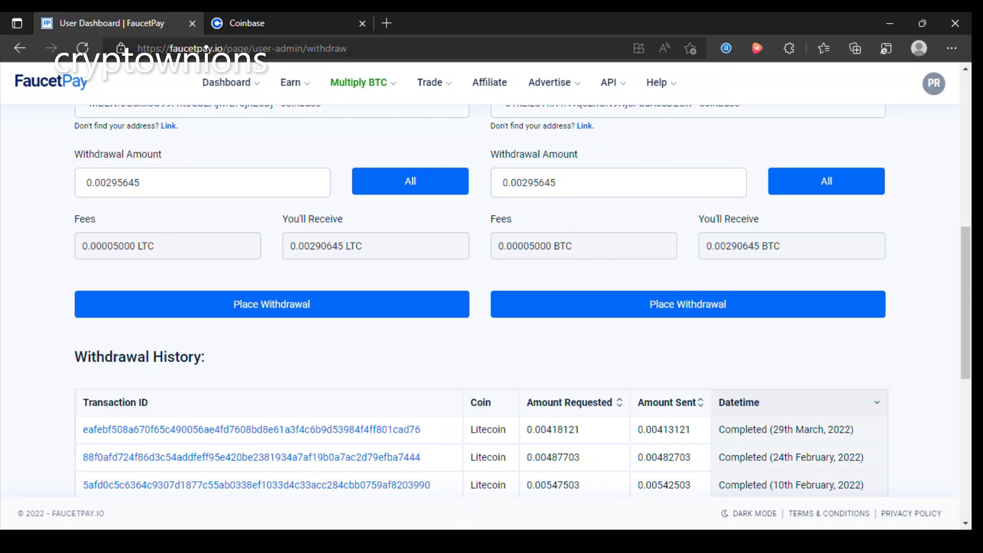
left_click_drag(82, 245, 155, 247)
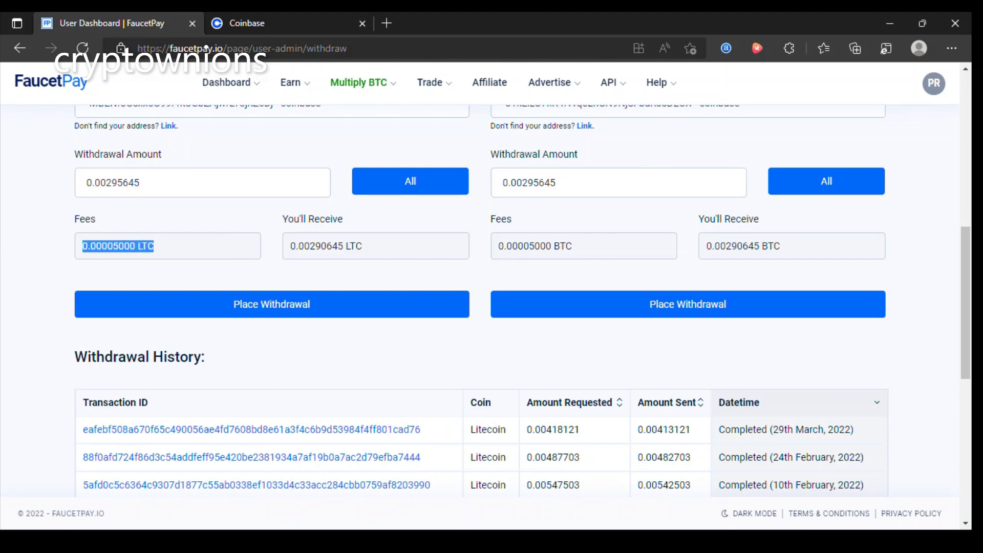
left_click(155, 245)
left_click_drag(290, 246, 363, 246)
left_click(363, 246)
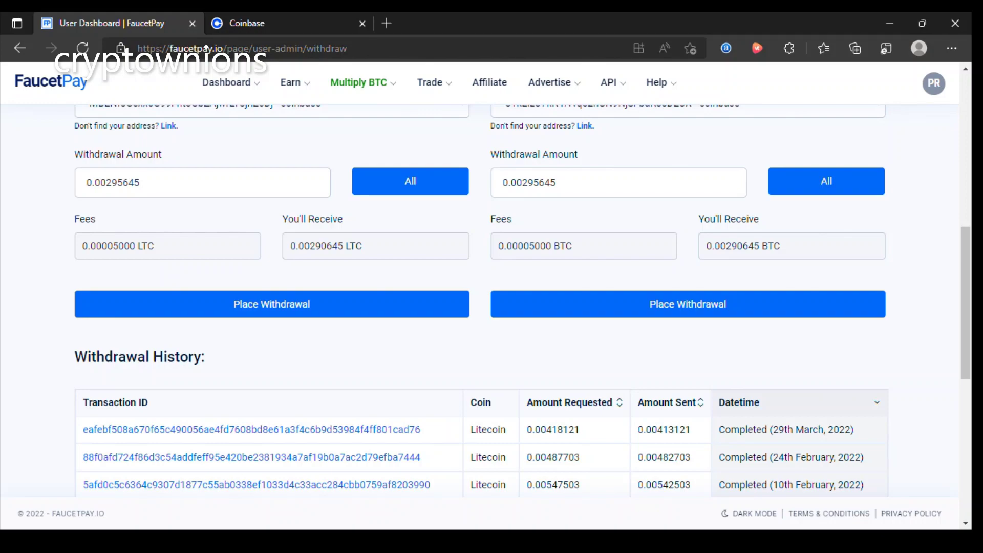
scroll(492, 307, "up", 1)
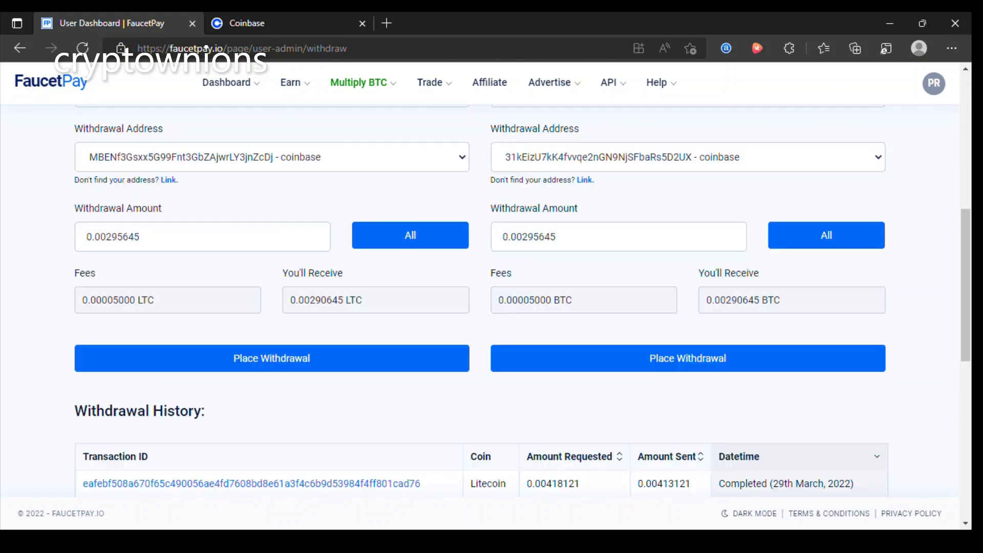
scroll(491, 308, "up", 2)
scroll(492, 308, "up", 3)
scroll(491, 307, "down", 8)
scroll(272, 304, "up", 2)
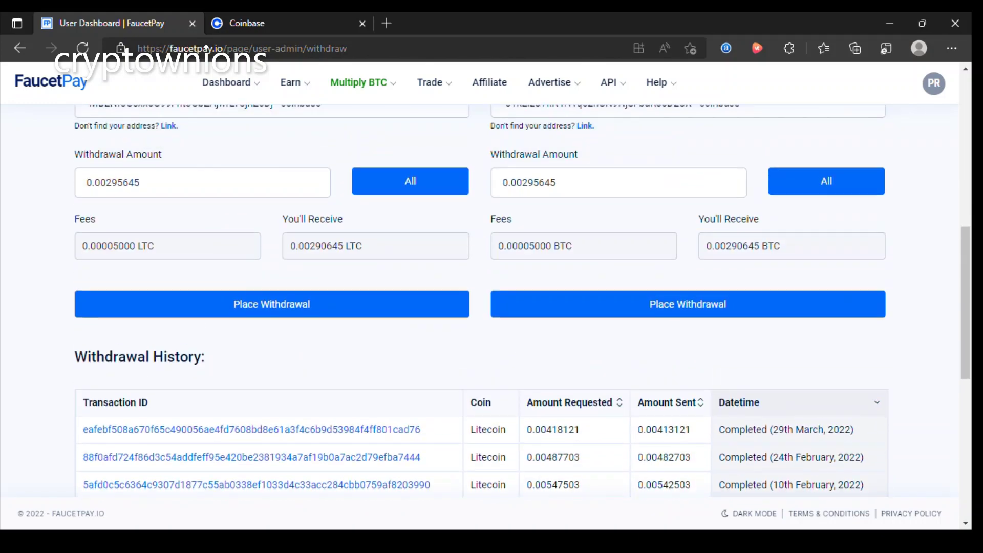
scroll(271, 304, "up", 2)
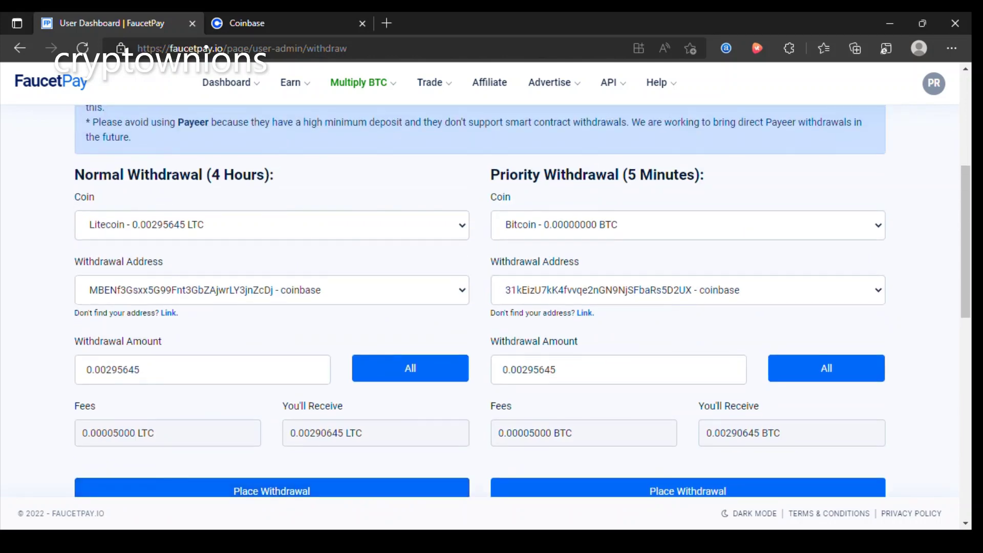
scroll(491, 308, "down", 1)
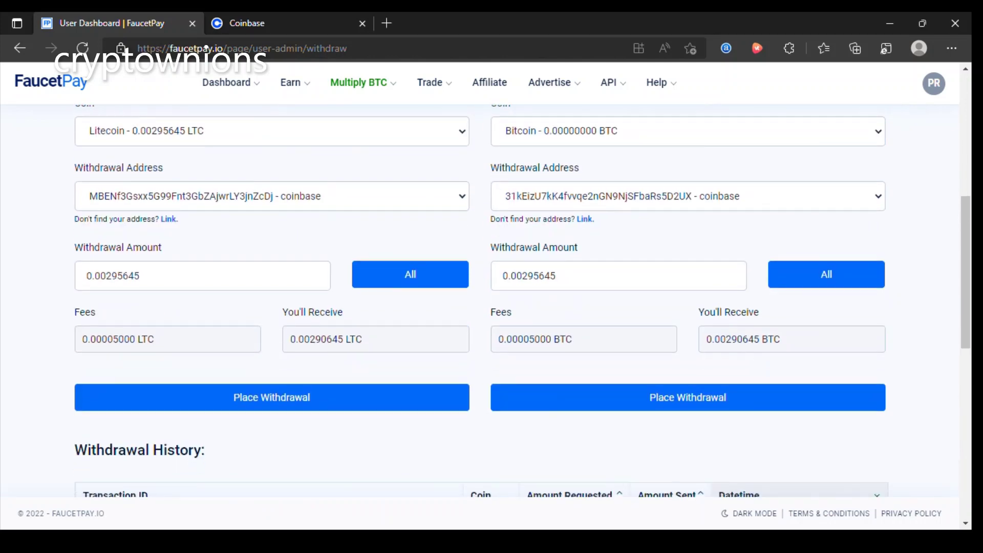
Set the Priority Withdrawal coin to Litecoin and compare its fee with the normal fee.
key("Tab")
key("l")
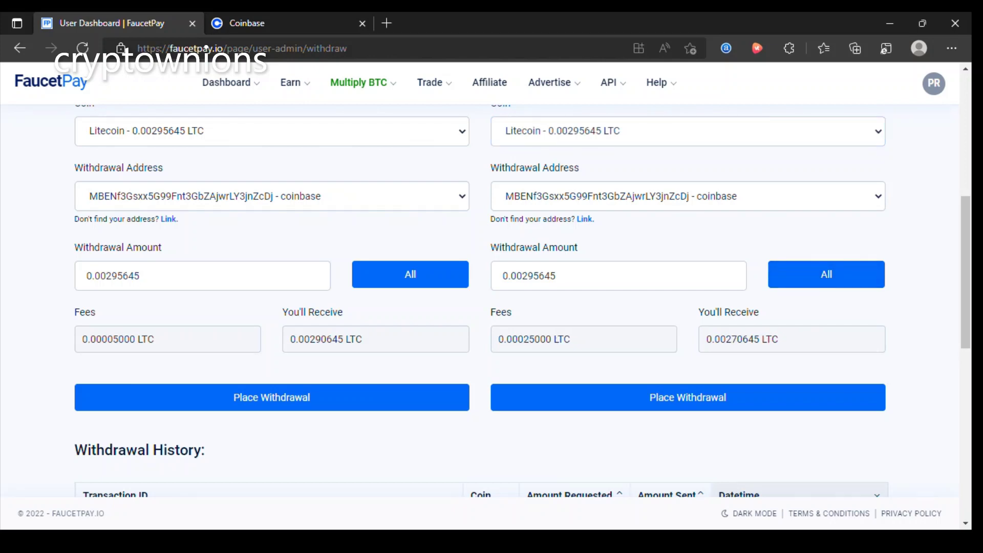
left_click_drag(512, 339, 560, 339)
left_click(557, 339)
left_click_drag(83, 339, 154, 339)
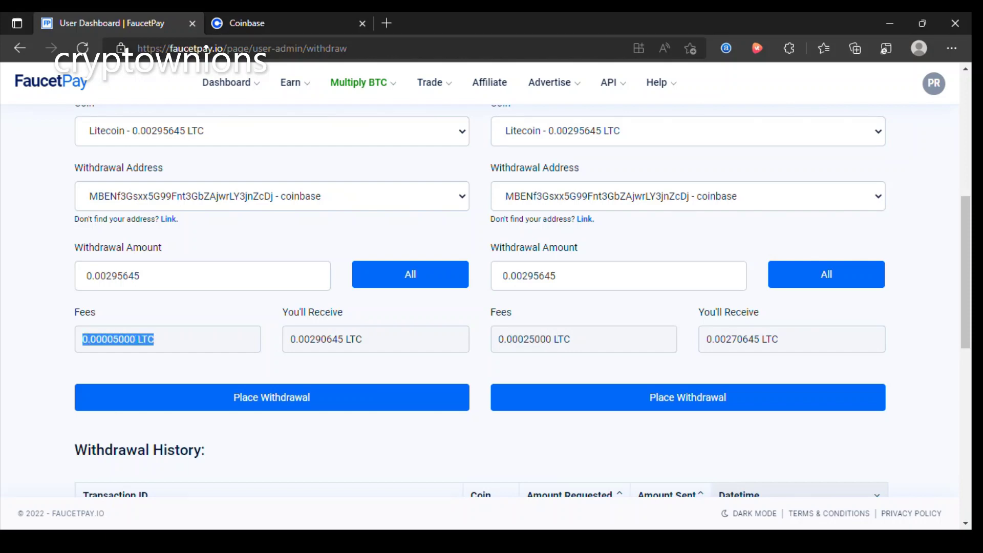
scroll(492, 308, "up", 2)
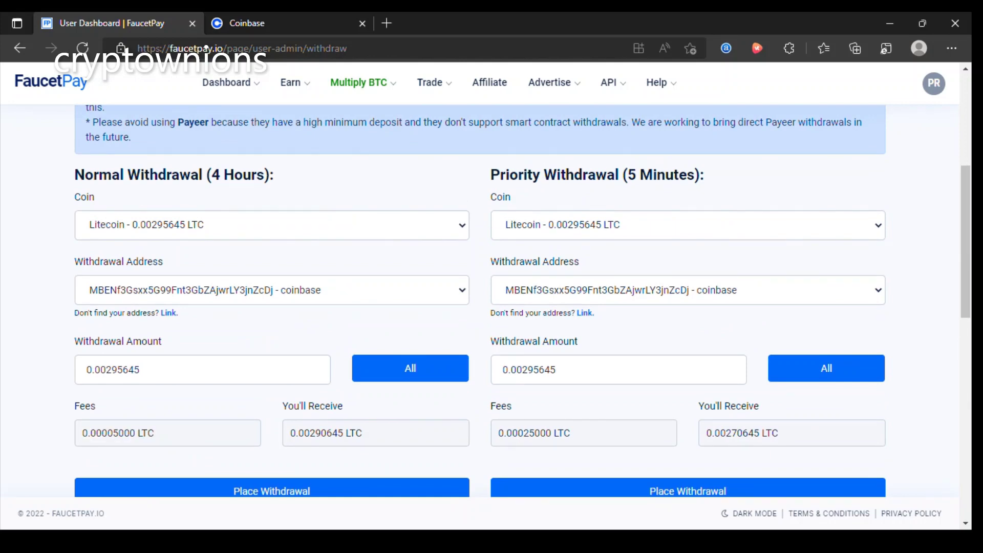
scroll(492, 307, "up", 2)
scroll(491, 308, "down", 5)
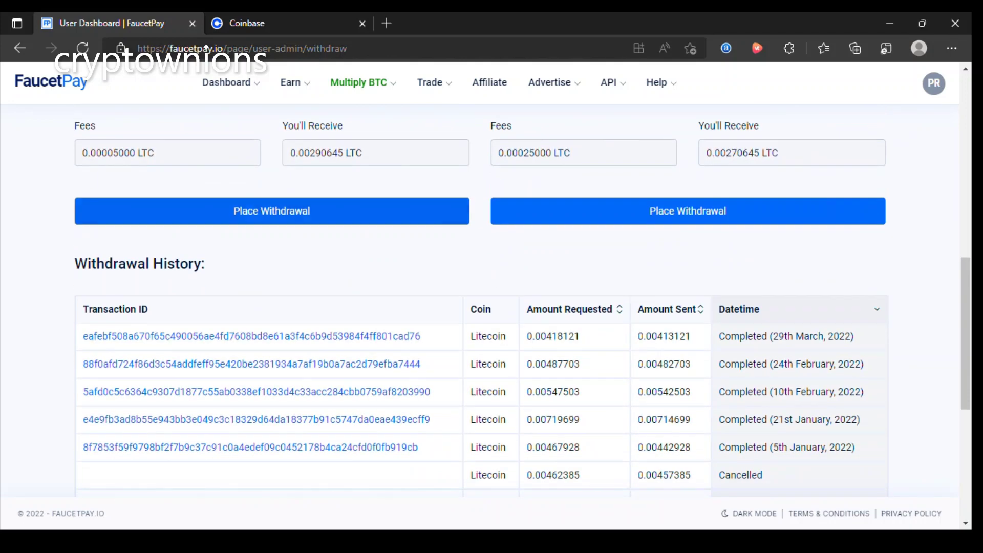
Submit the Litecoin withdrawal, note the pending 0.00295645 LTC entry, and return to Dashboard.
left_click(271, 211)
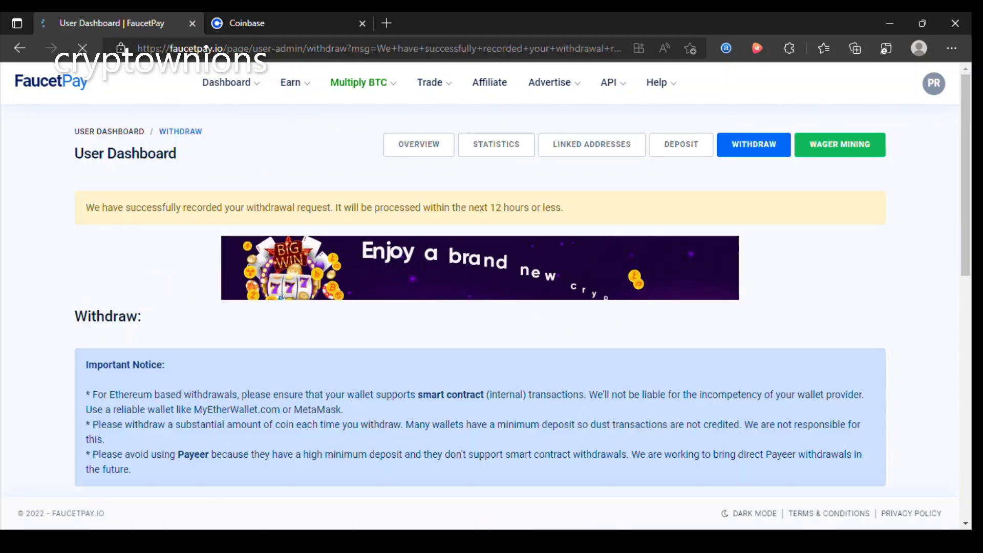
scroll(491, 308, "down", 4)
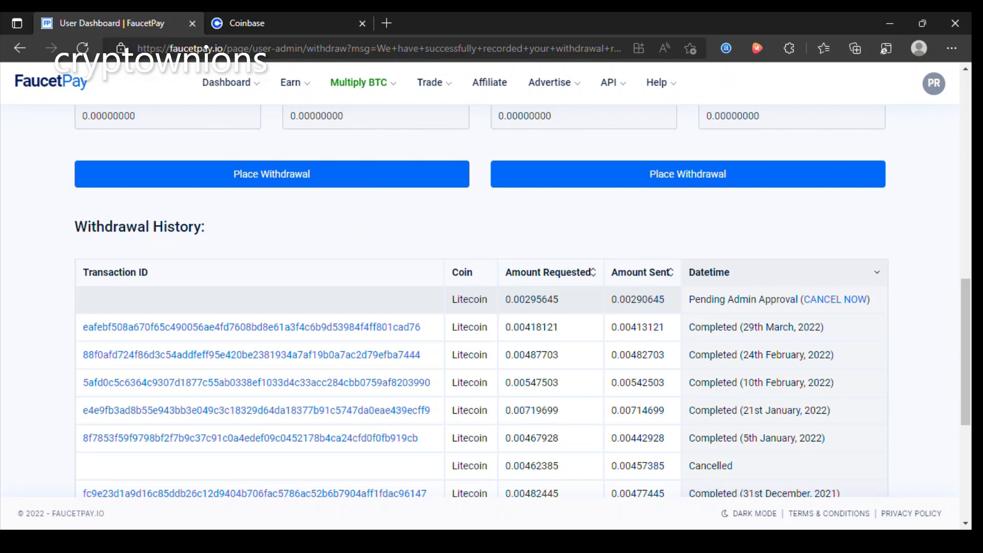
mouse_move(612, 298)
left_mouse_down()
mouse_move(665, 299)
mouse_move(643, 300)
left_mouse_up()
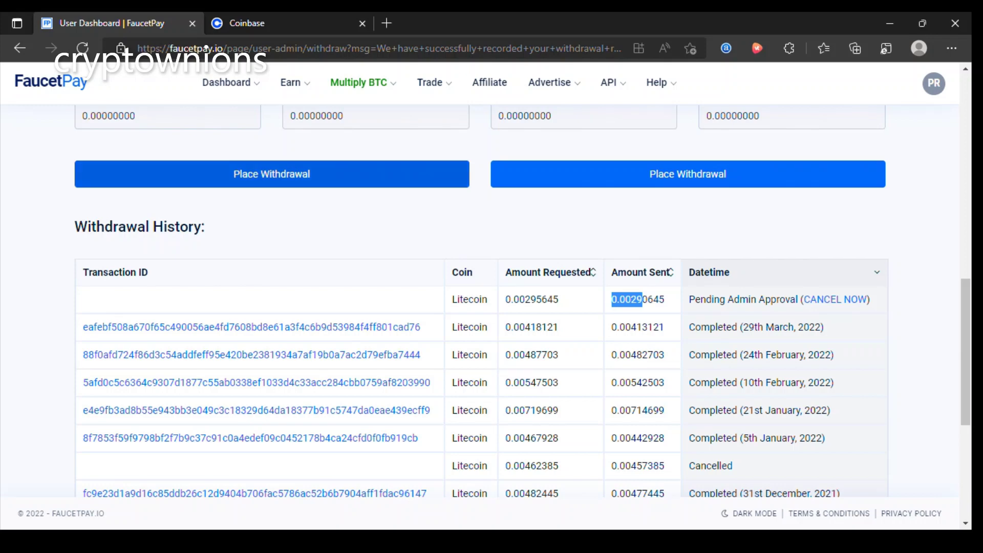
key("alt+Tab")
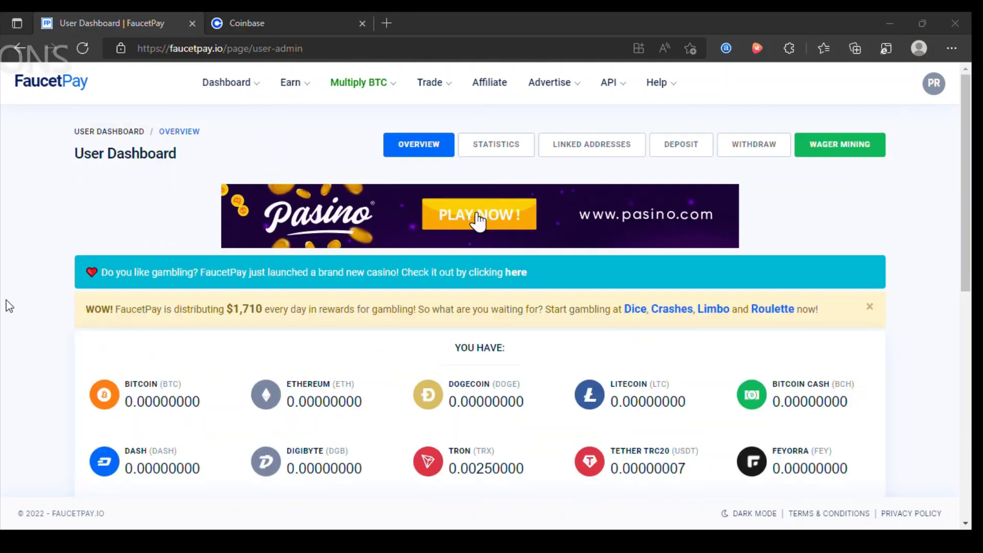
left_click(12, 305)
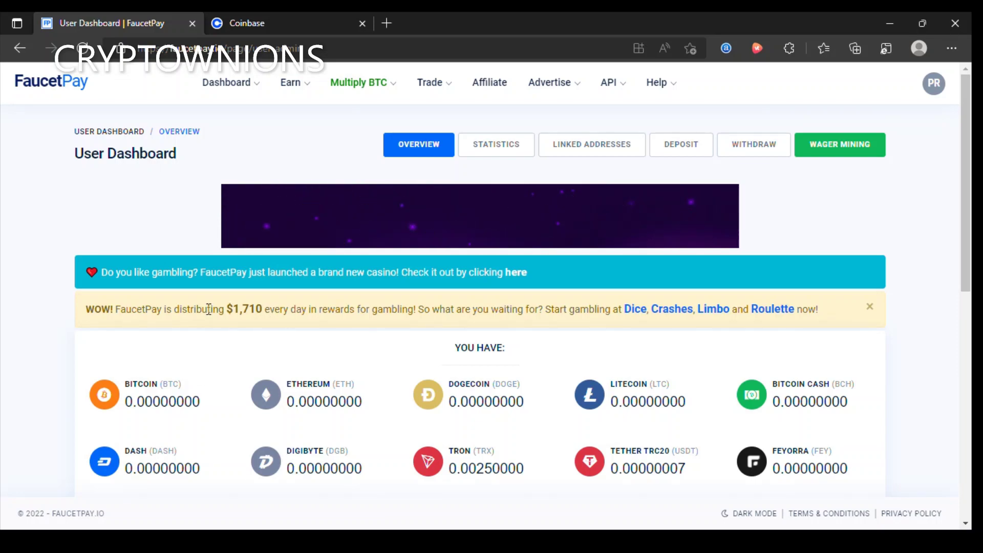
scroll(209, 307, "down", 3)
scroll(208, 312, "up", 3)
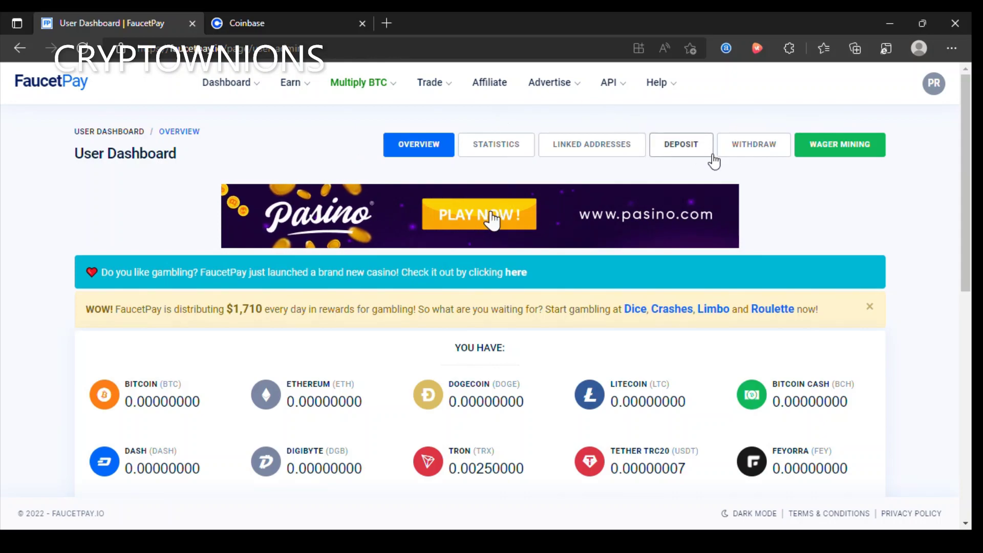
Check the newest Litecoin withdrawal: 0.00295645 LTC requested, 0.00290645 LTC sent, Completed.
left_click(759, 149)
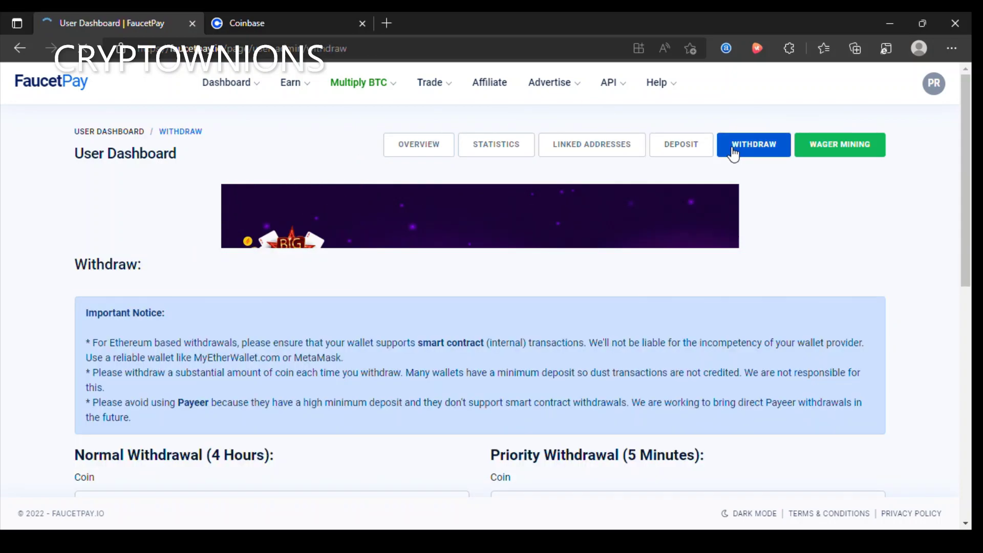
scroll(273, 257, "down", 5)
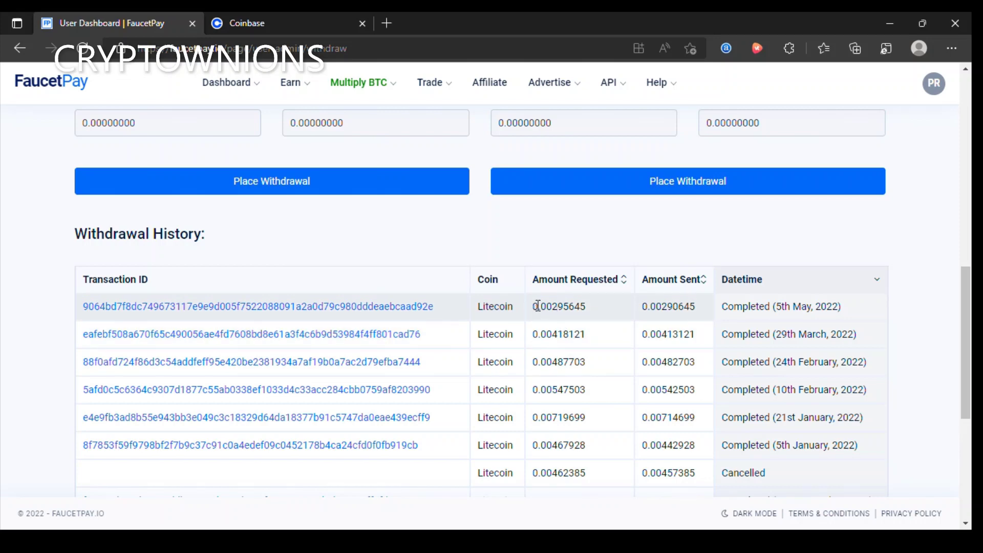
left_click_drag(534, 306, 590, 309)
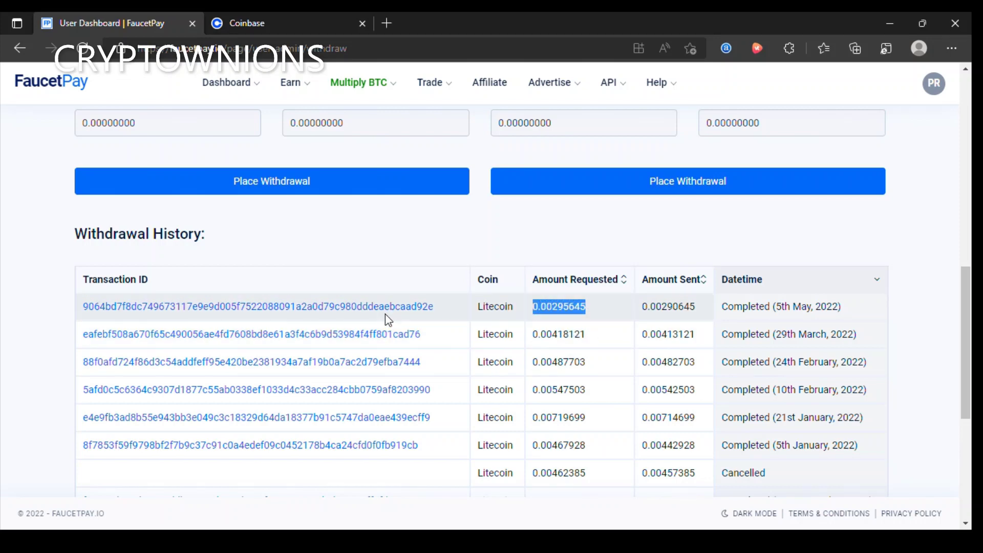
left_click_drag(435, 307, 44, 328)
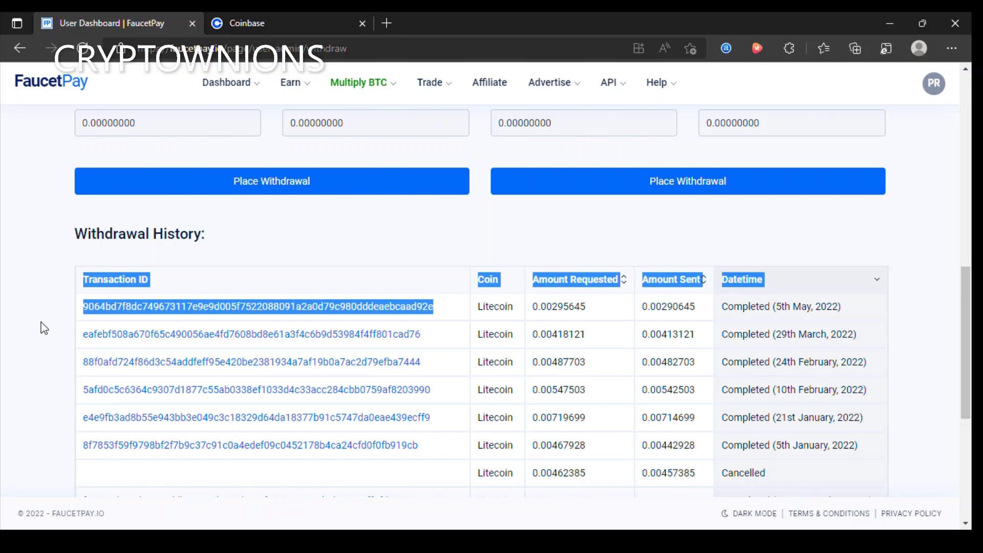
left_click(485, 326)
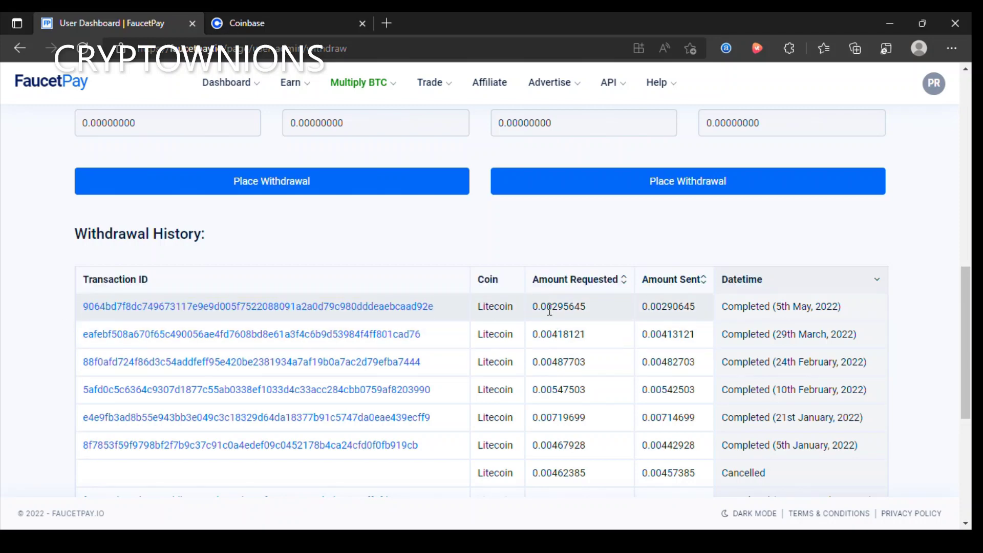
left_click_drag(534, 307, 701, 315)
left_click(612, 311)
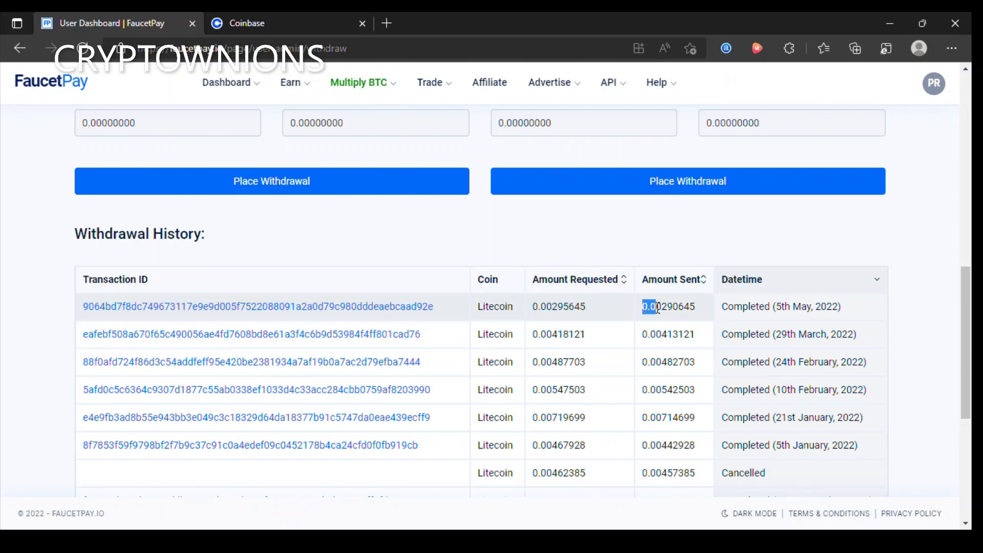
left_click(696, 322)
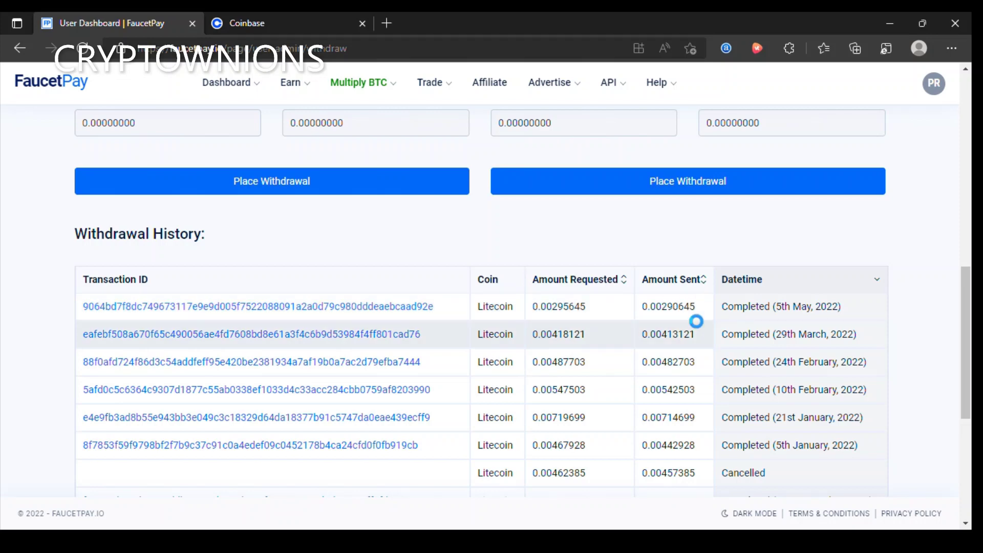
Open Coinbase's Litecoin asset Wallet tab showing the May 05 +0.0029 LTC receipt.
left_click(285, 28)
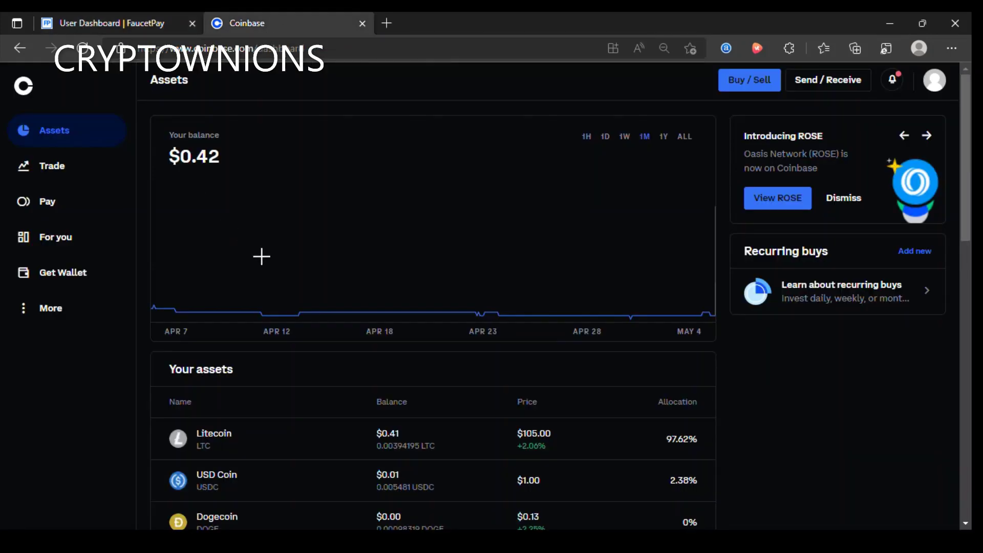
scroll(263, 300, "down", 1)
scroll(253, 297, "down", 1)
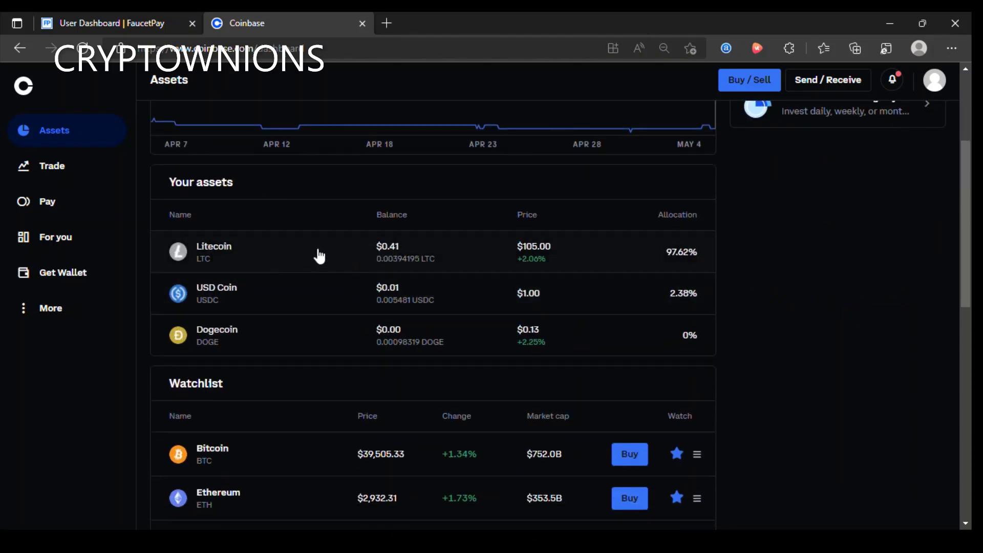
left_click(331, 261)
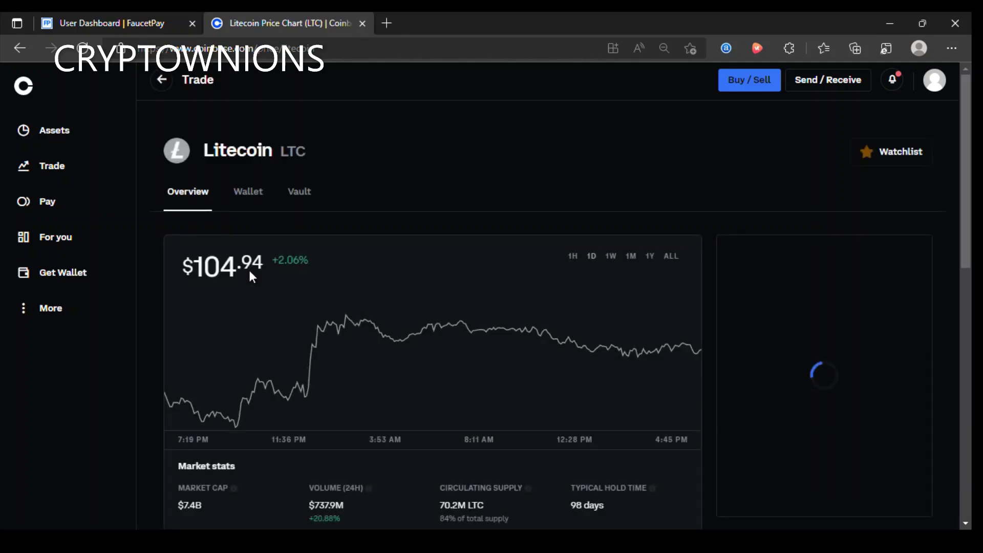
scroll(248, 268, "down", 3)
scroll(252, 268, "down", 1)
scroll(252, 270, "up", 4)
left_click(246, 187)
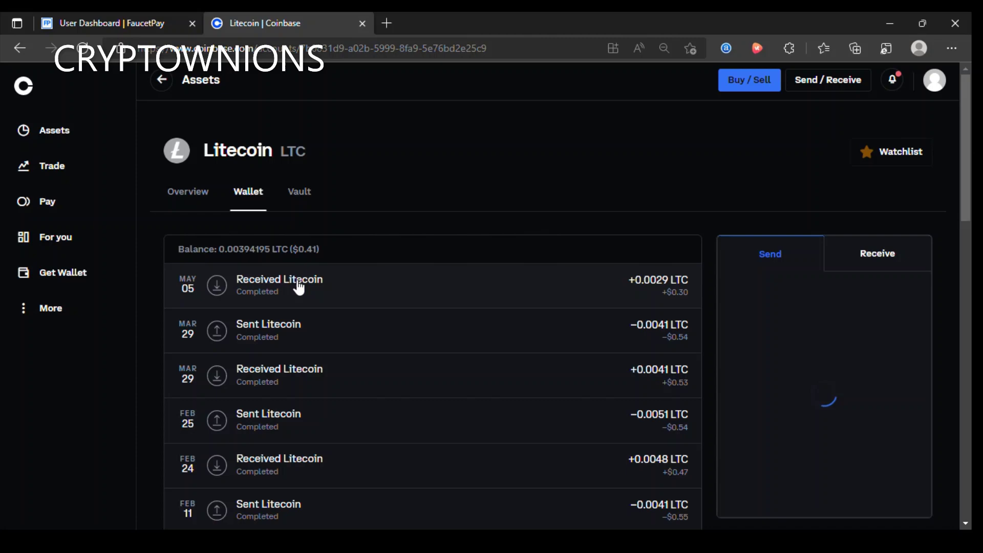
Compare the May 05 received +0.00290645 LTC with FaucetPay's sent amount.
left_click(584, 286)
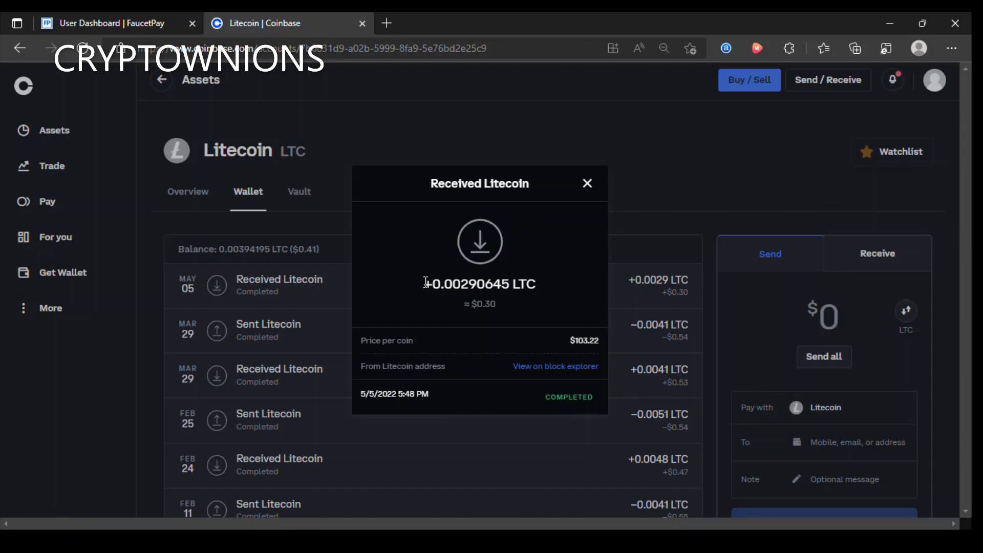
left_click_drag(425, 283, 539, 291)
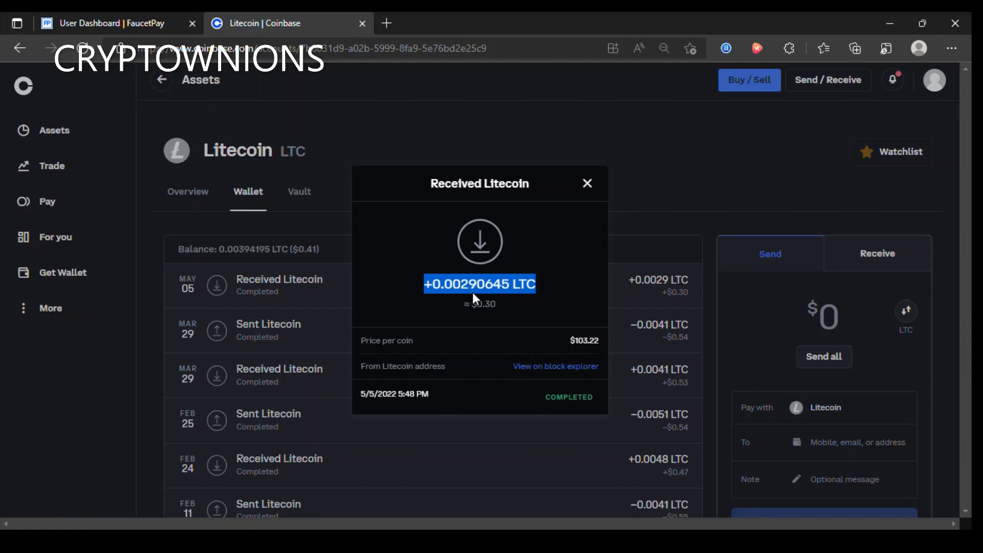
left_click(522, 304)
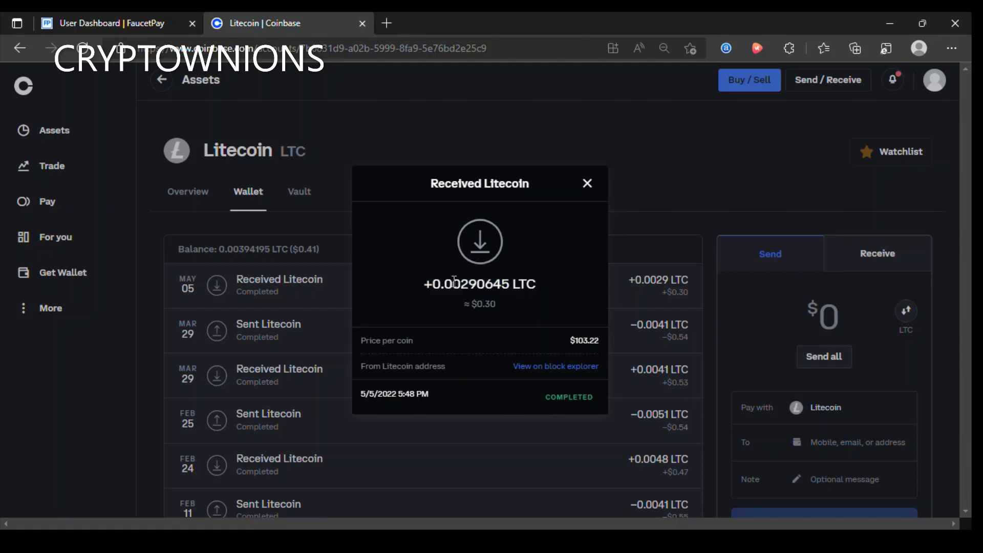
left_click(125, 20)
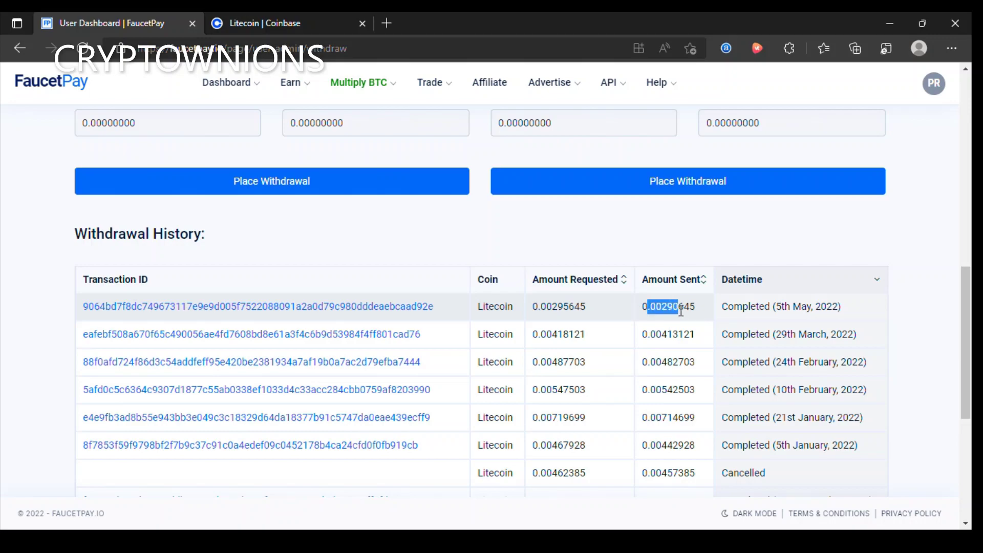
left_click_drag(649, 307, 701, 317)
left_click(705, 319)
scroll(658, 329, "up", 1)
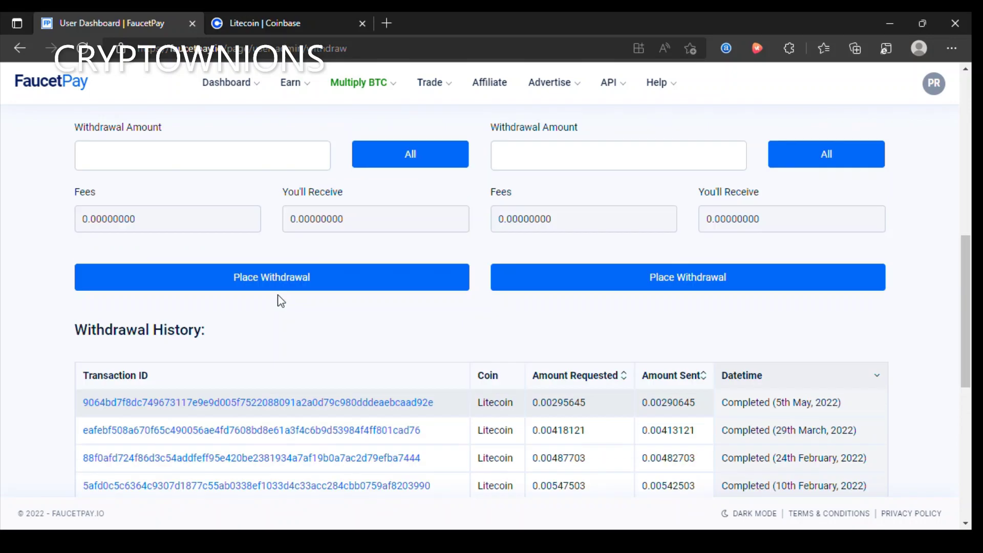
scroll(279, 300, "up", 2)
Close the received Litecoin details and show Litecoin's price Overview.
left_click(290, 28)
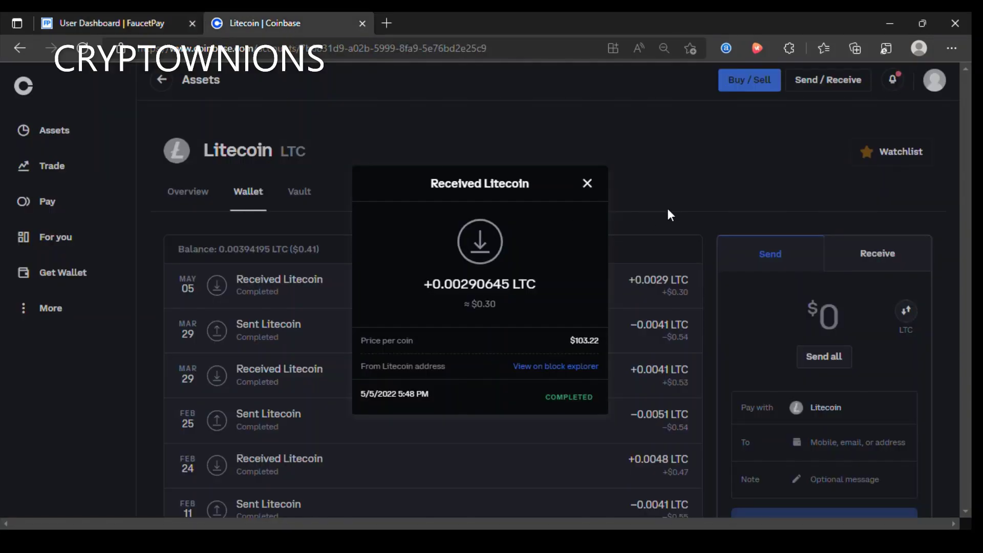
left_click(588, 184)
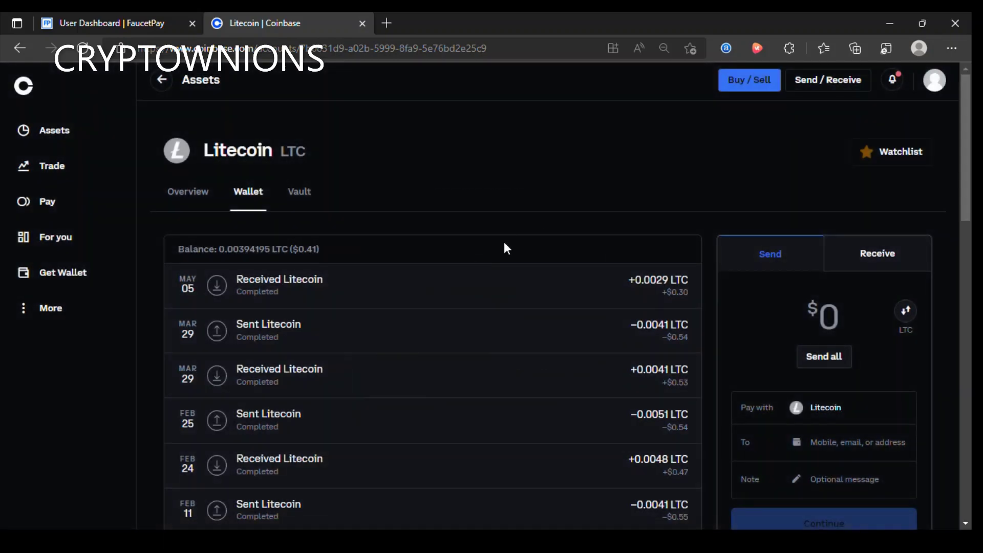
left_click(183, 193)
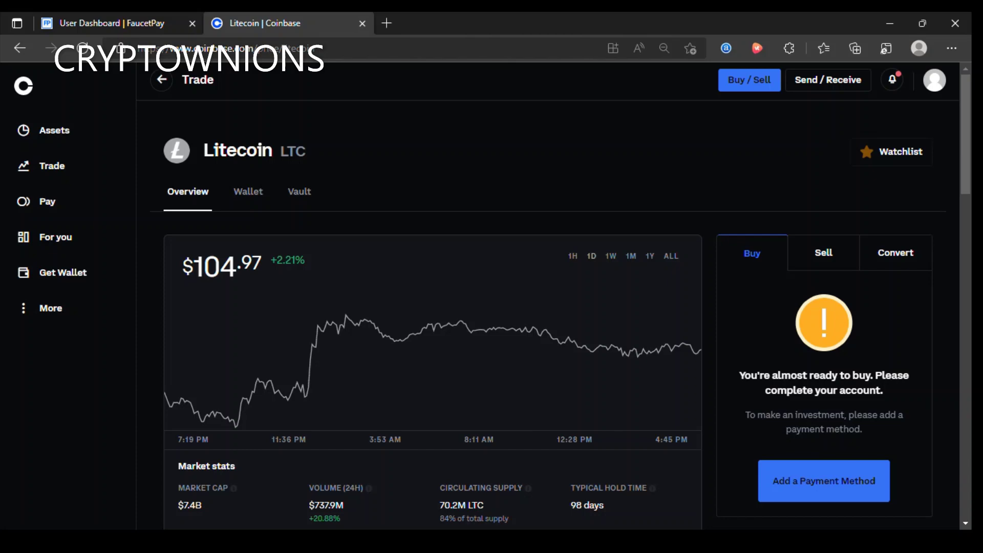